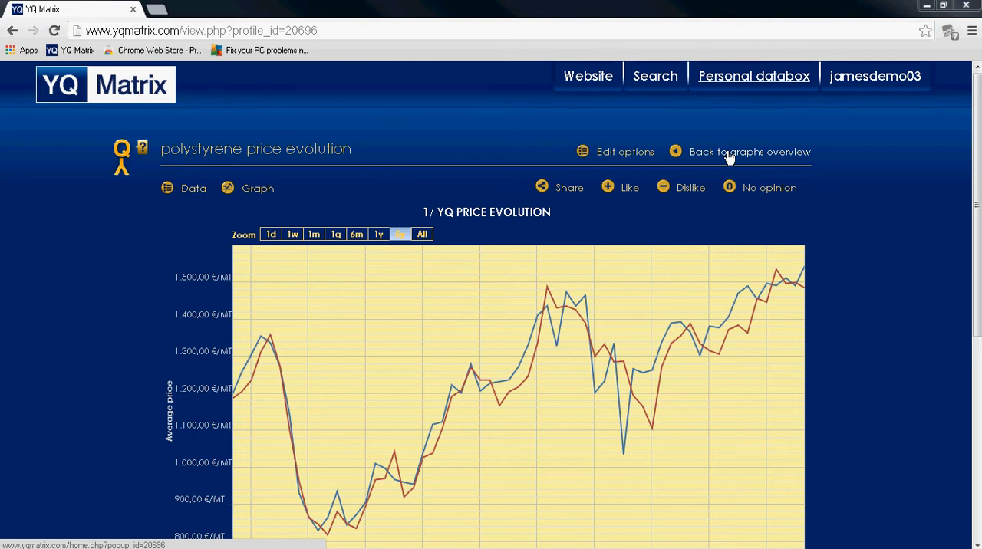
# Step: Leave the current graph for the overview and start a new graph of type 2/ YQ BIGGEST Supply Sources
pyautogui.click(728, 154)
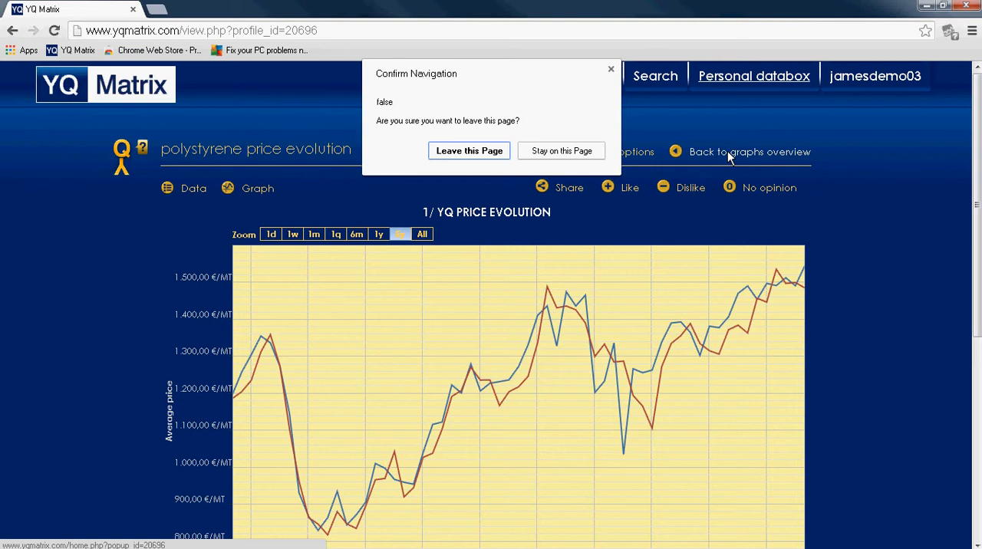
pyautogui.click(482, 156)
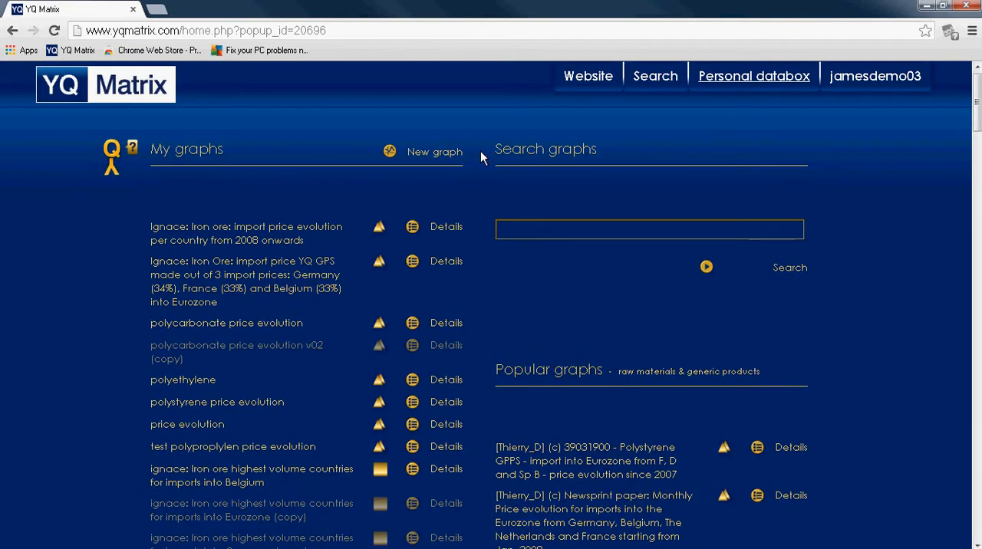
pyautogui.click(428, 154)
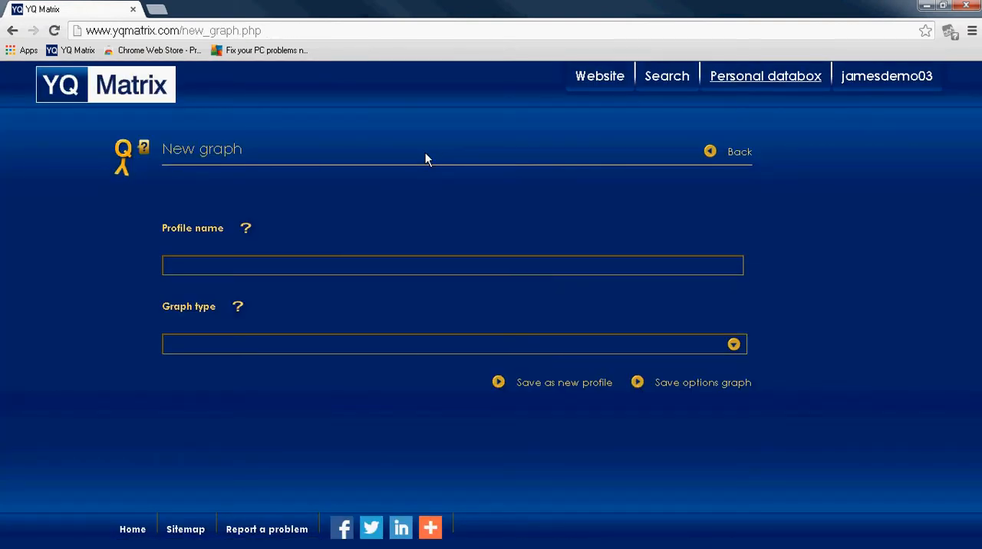
pyautogui.click(734, 347)
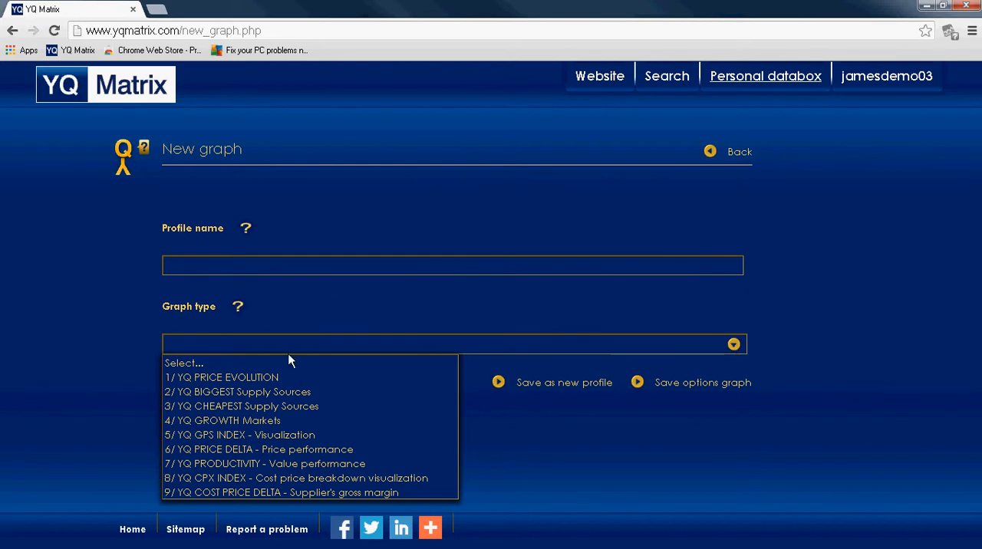
pyautogui.click(237, 394)
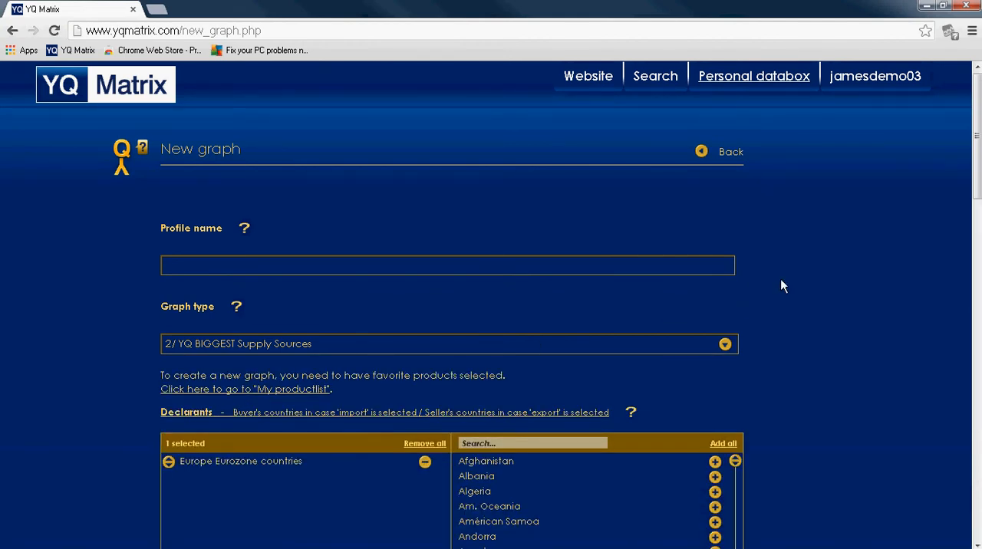
# Step: Name the new graph profile "polystyrene"
pyautogui.scroll(-2, 783, 285)
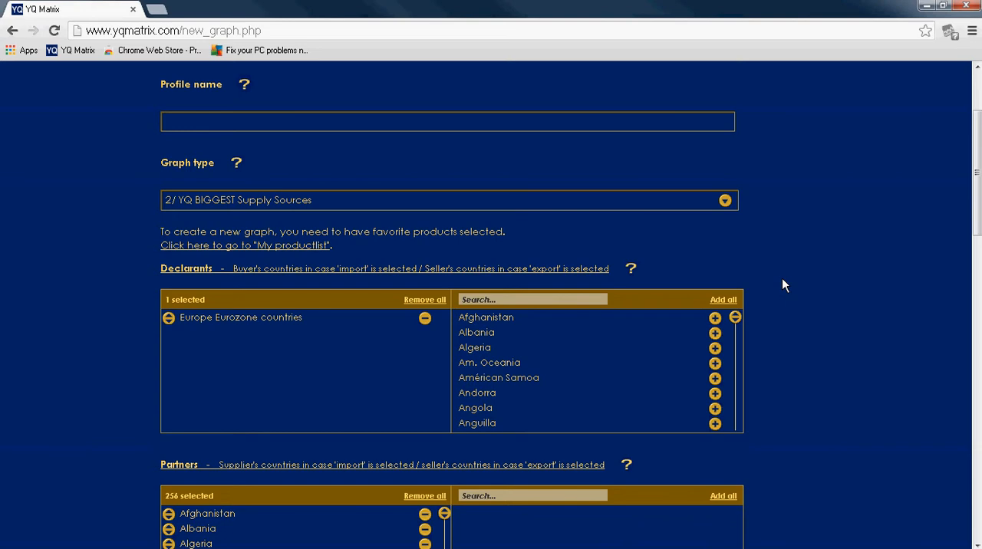
pyautogui.scroll(2, 783, 285)
pyautogui.click(192, 265)
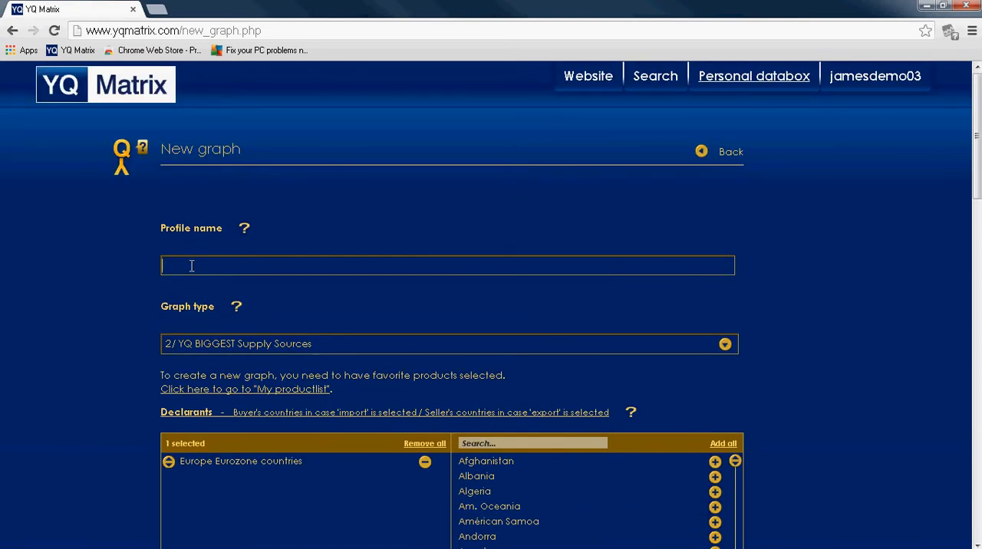
pyautogui.write('polystyre')
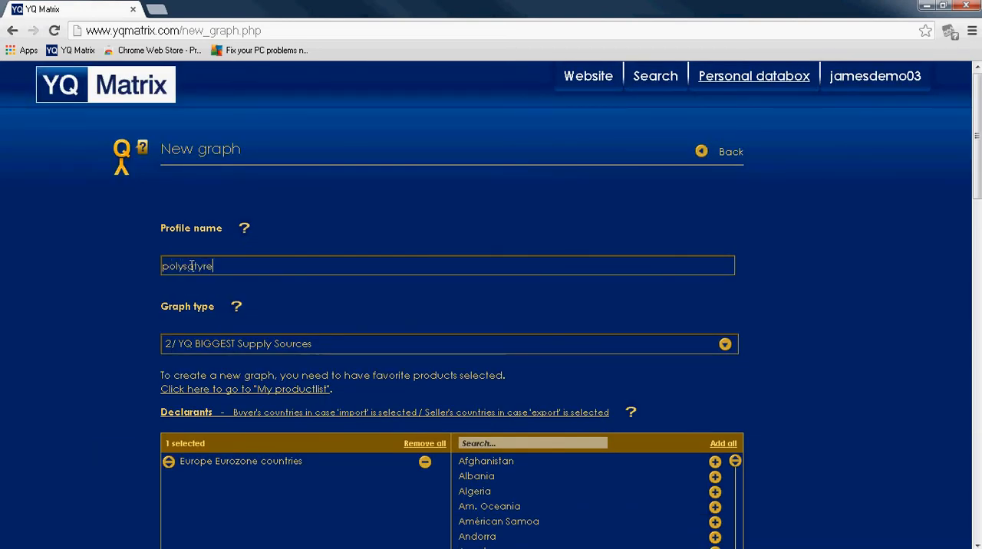
pyautogui.write('ne')
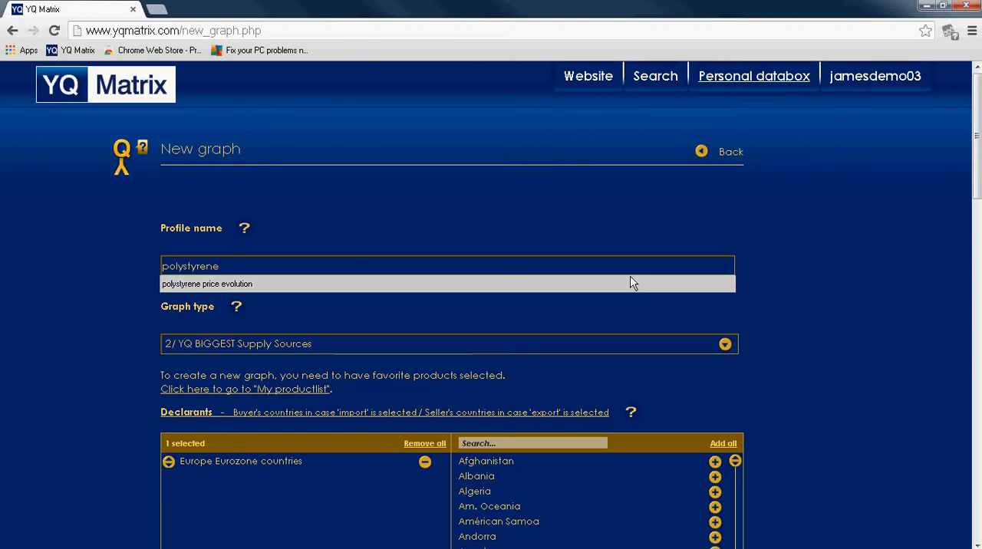
pyautogui.click(846, 297)
# Step: Check the polystyrene graph's preset options and save it anyway with a period of more than two years
pyautogui.scroll(-3, 851, 302)
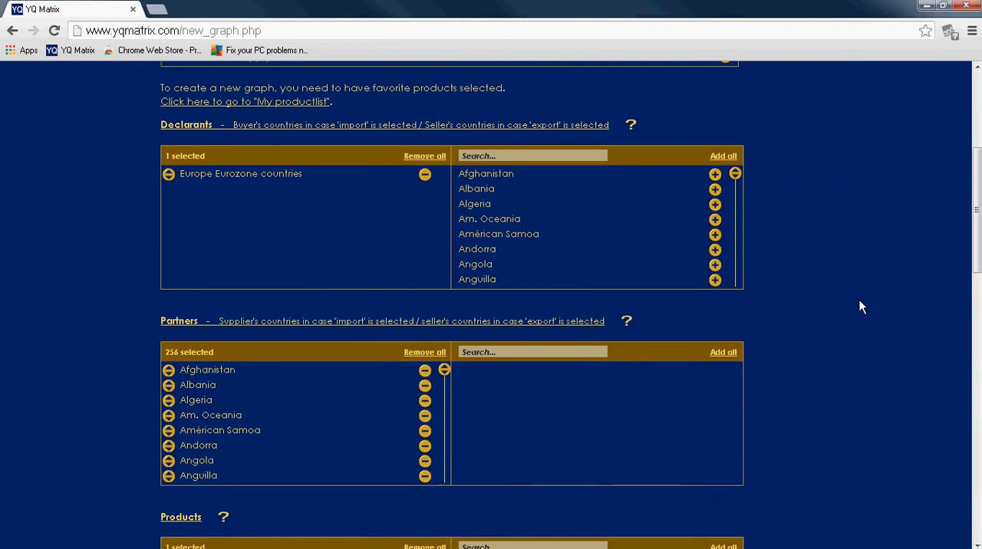
pyautogui.scroll(3, 859, 306)
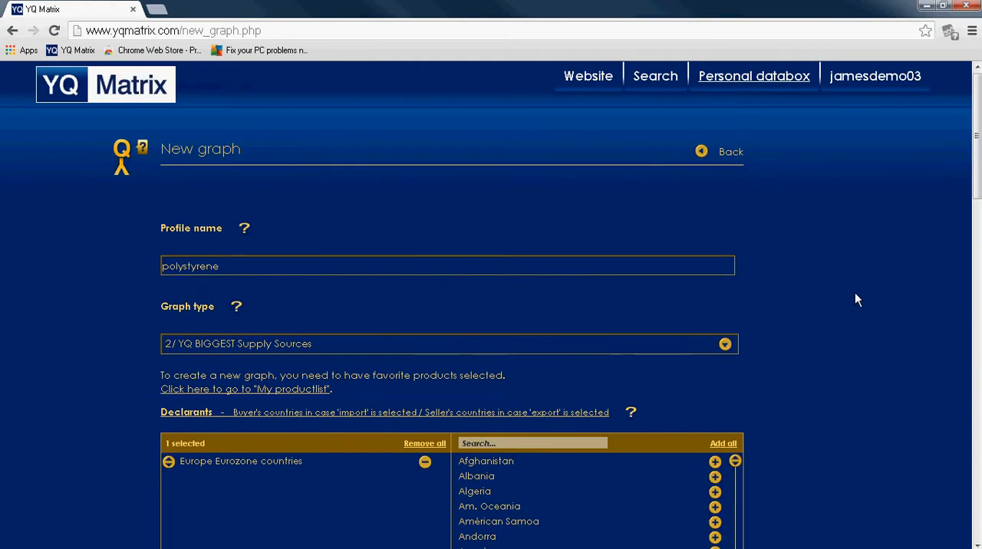
pyautogui.scroll(-5, 856, 299)
pyautogui.scroll(-1, 855, 299)
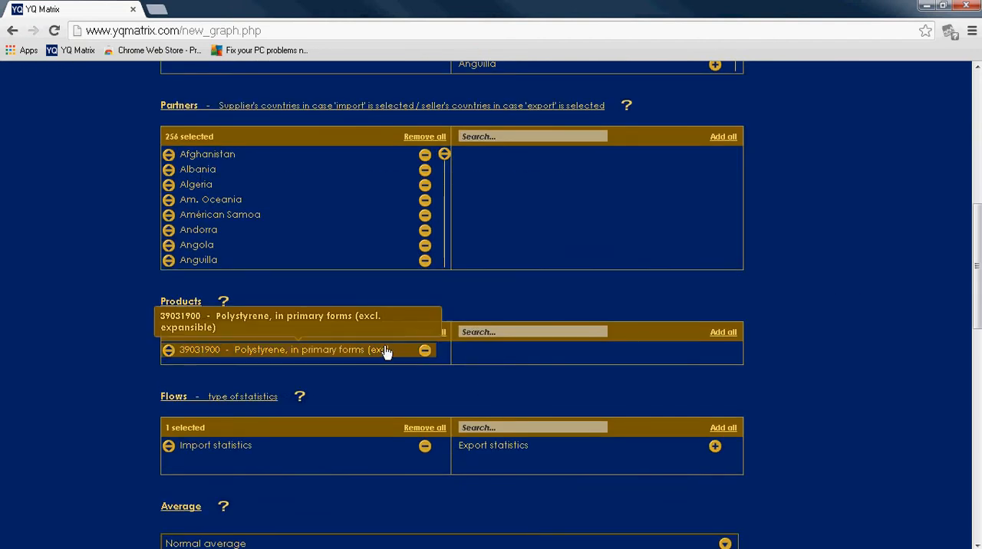
pyautogui.click(504, 330)
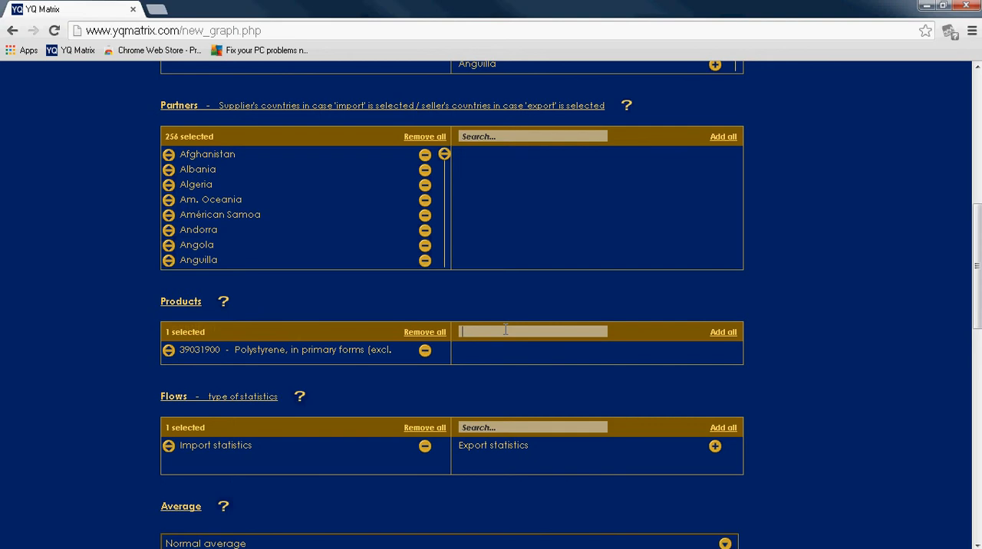
pyautogui.scroll(-12, 505, 332)
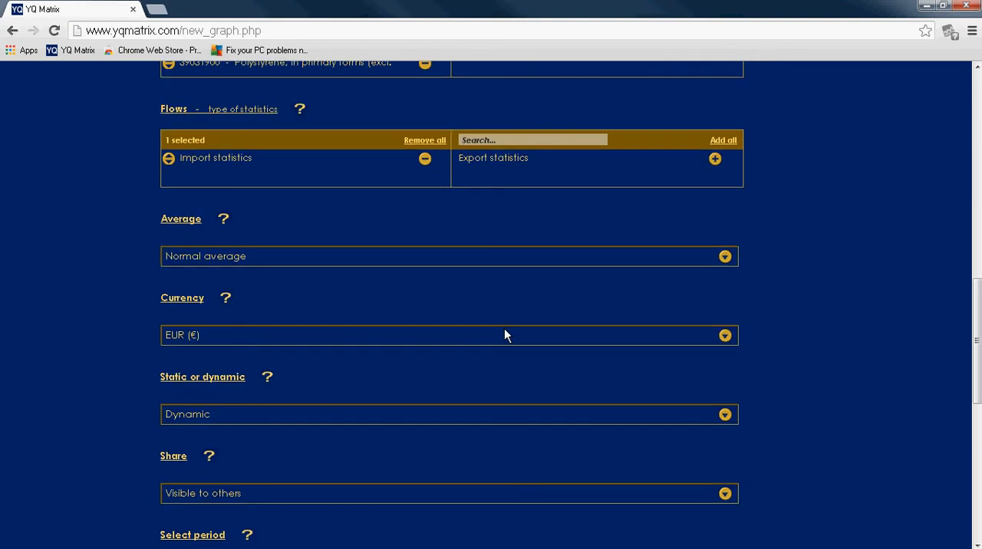
pyautogui.click(670, 397)
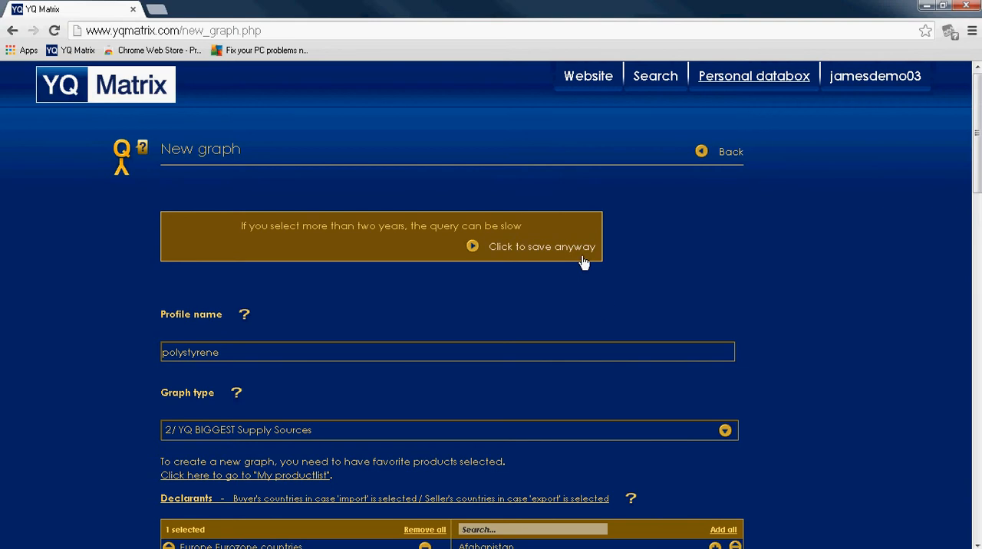
pyautogui.click(517, 247)
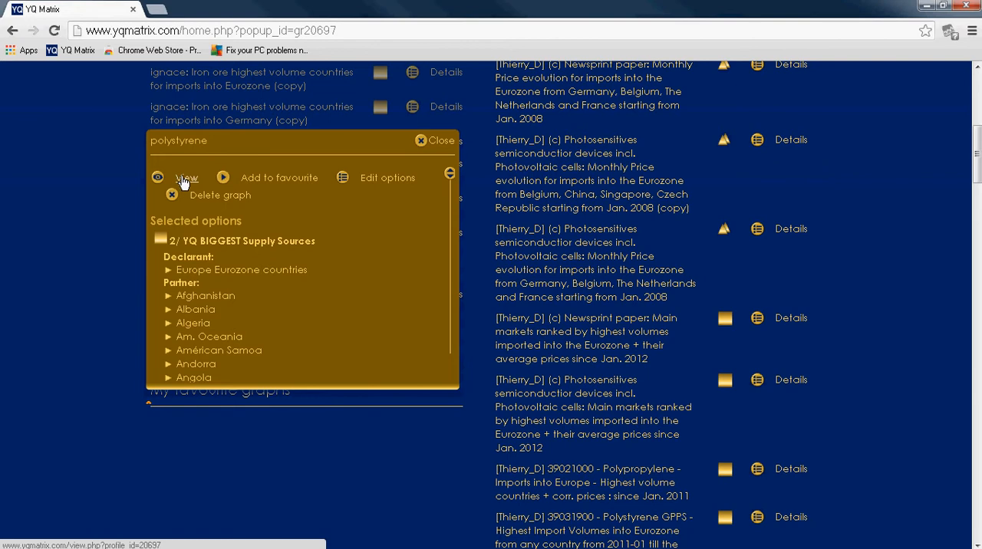
# Step: View the saved polystyrene graph and examine the quantities and average prices of the supply countries
pyautogui.click(183, 180)
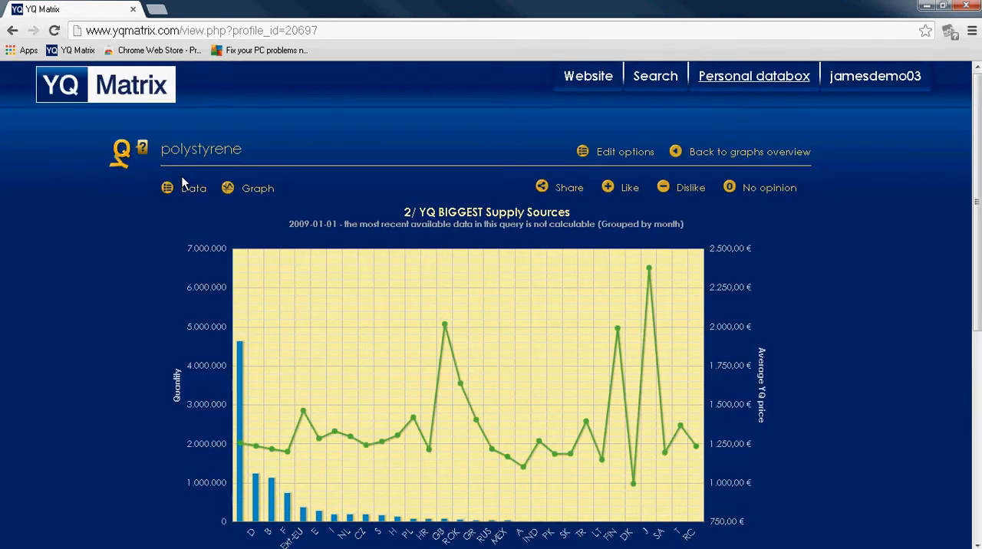
pyautogui.scroll(-2, 242, 179)
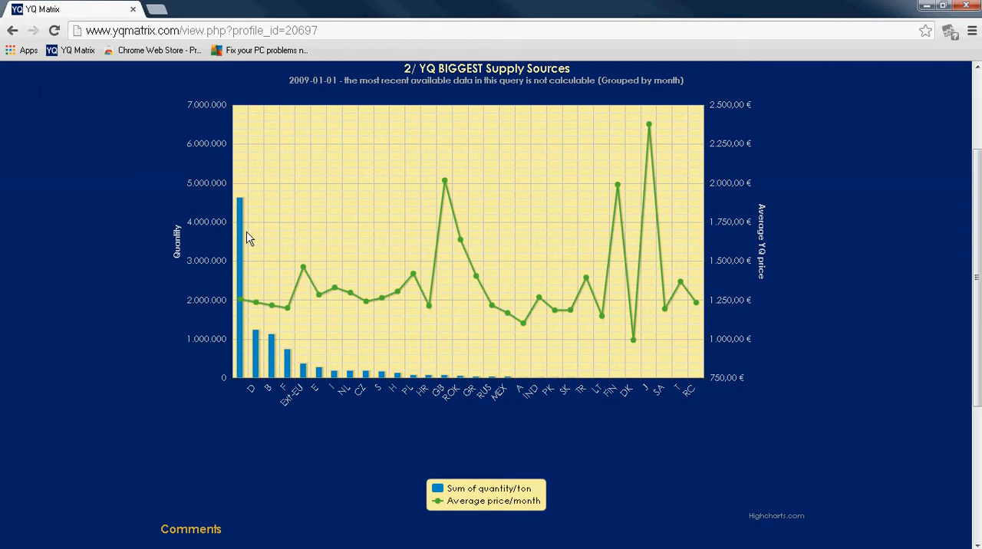
pyautogui.moveTo(239, 267)
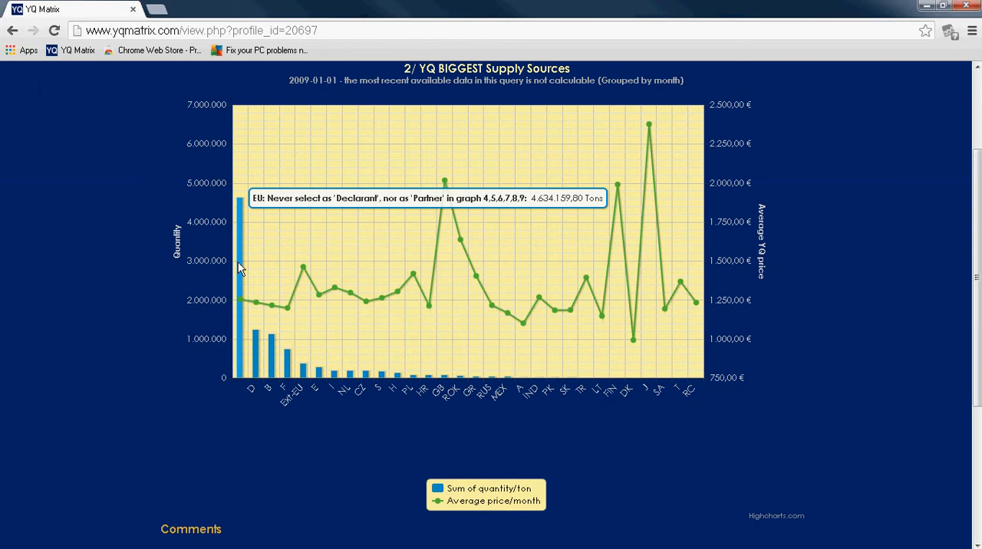
pyautogui.moveTo(271, 350)
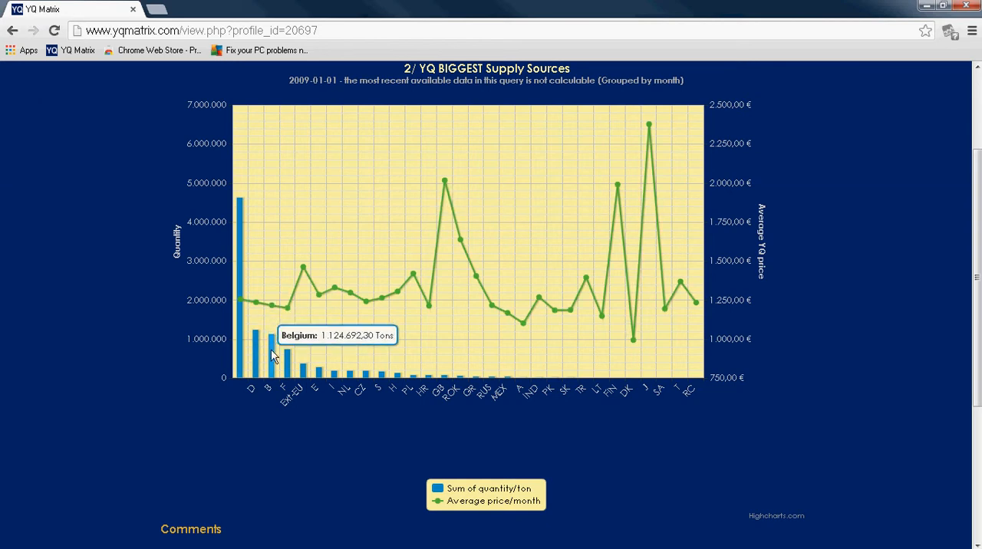
pyautogui.moveTo(305, 374)
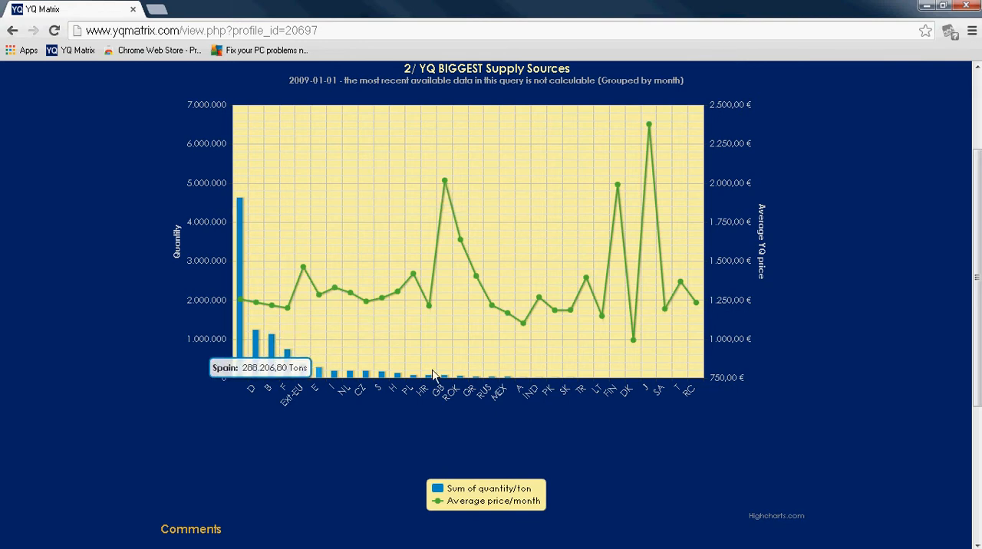
pyautogui.moveTo(274, 299)
pyautogui.moveTo(244, 304)
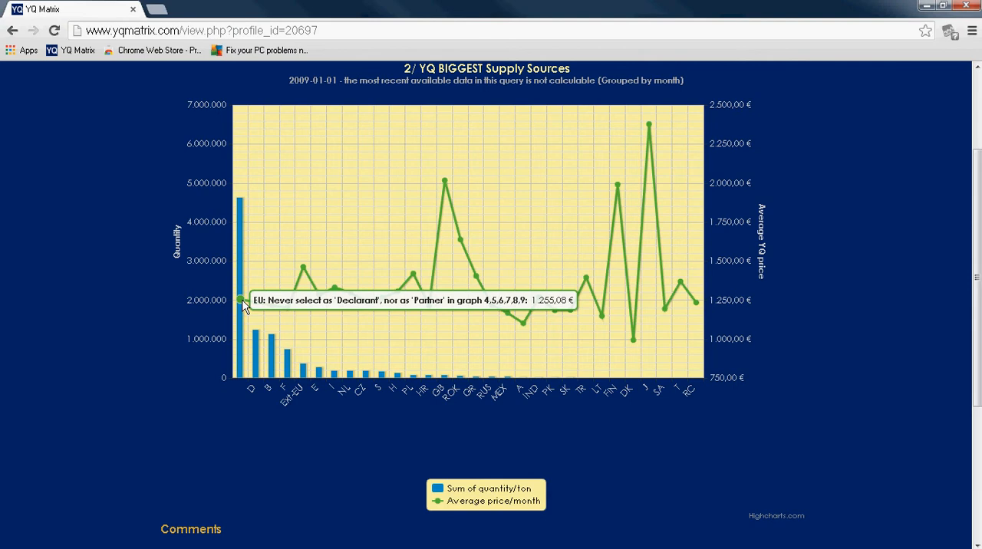
# Step: Review the polystyrene graph's figures as a data table, then return to the chart display
pyautogui.scroll(3, 244, 305)
pyautogui.click(193, 189)
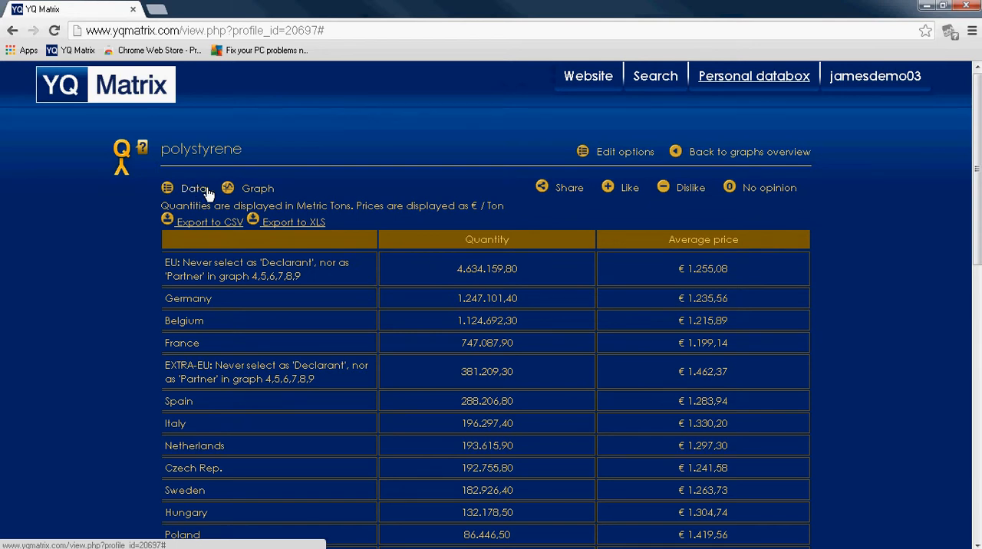
pyautogui.scroll(-8, 524, 215)
pyautogui.scroll(10, 524, 214)
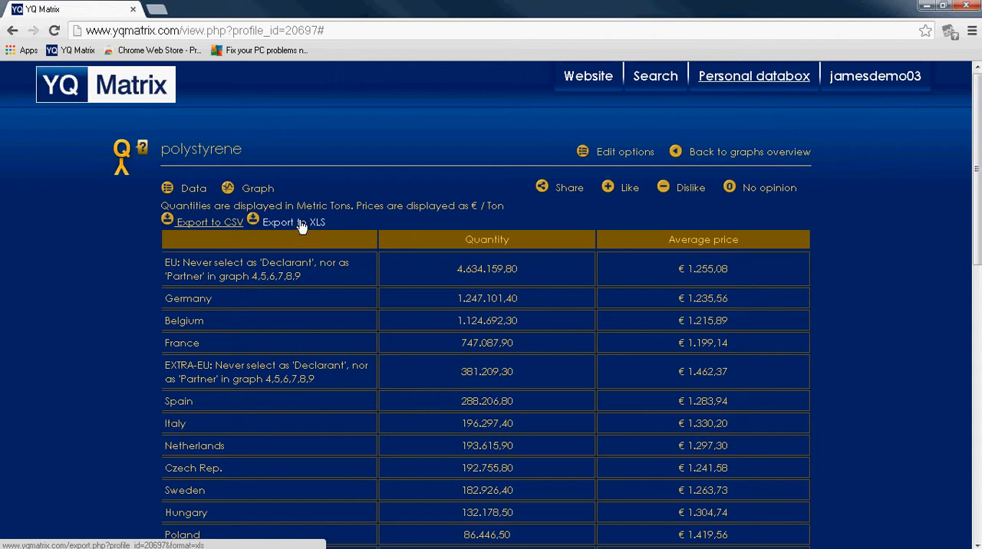
pyautogui.click(261, 192)
pyautogui.scroll(-3, 465, 349)
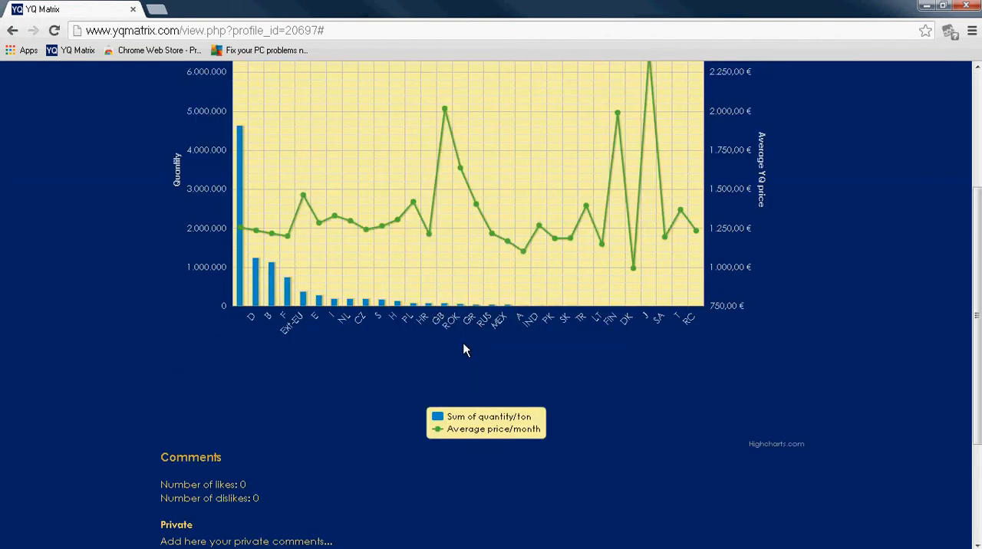
pyautogui.scroll(2, 463, 350)
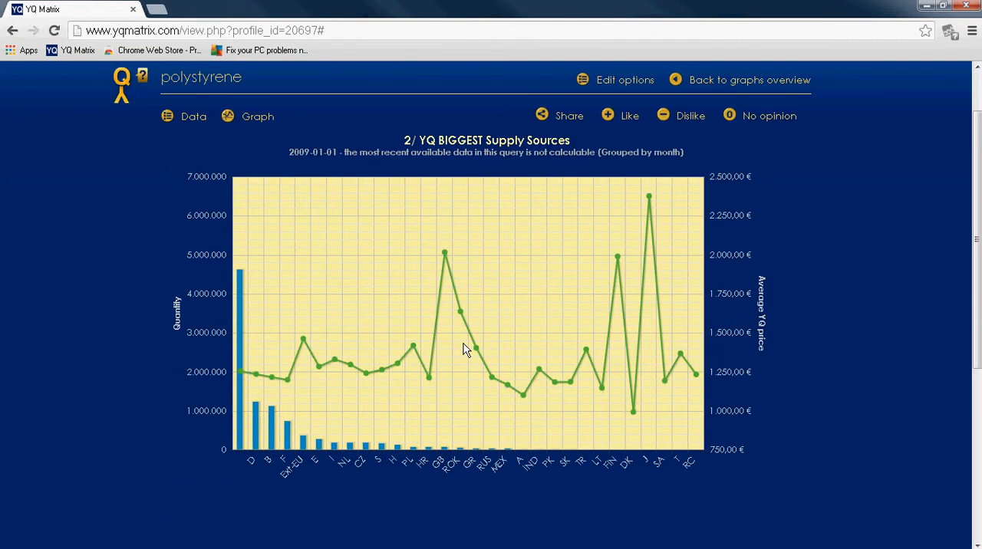
# Step: Open the polystyrene graph's options for editing and search its available products for another material
pyautogui.click(625, 82)
pyautogui.click(508, 150)
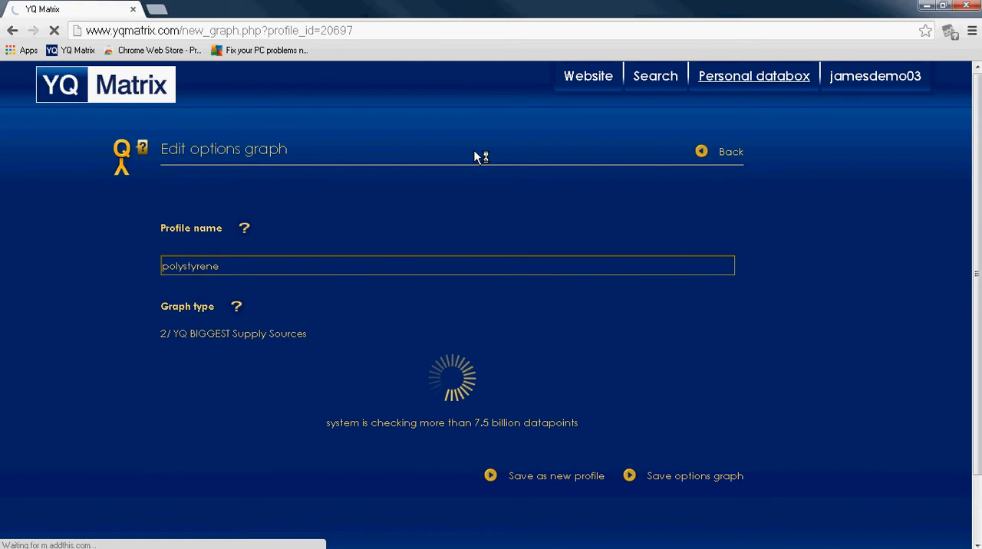
pyautogui.scroll(-3, 474, 156)
pyautogui.scroll(-3, 474, 156)
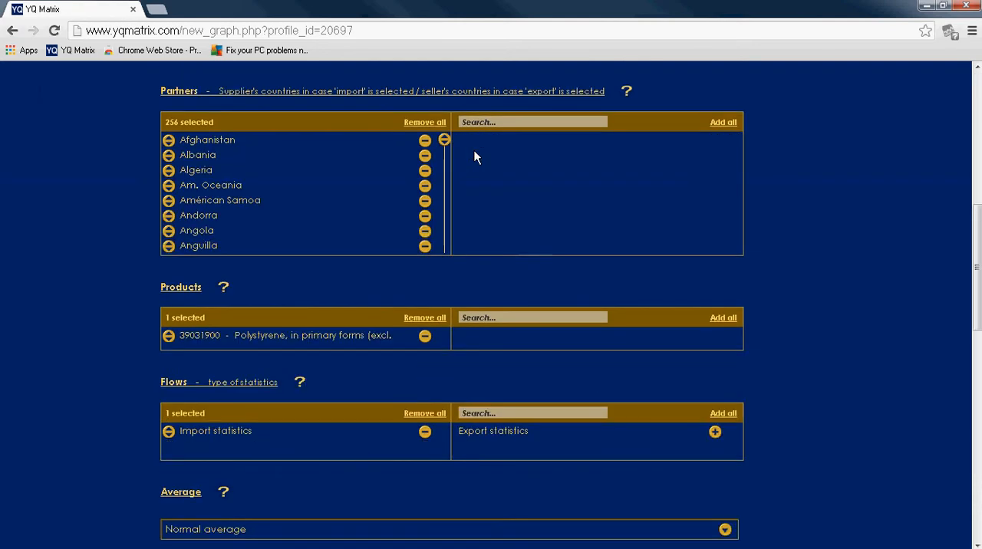
pyautogui.click(484, 316)
pyautogui.write('propl')
pyautogui.write('lene')
pyautogui.scroll(8, 477, 302)
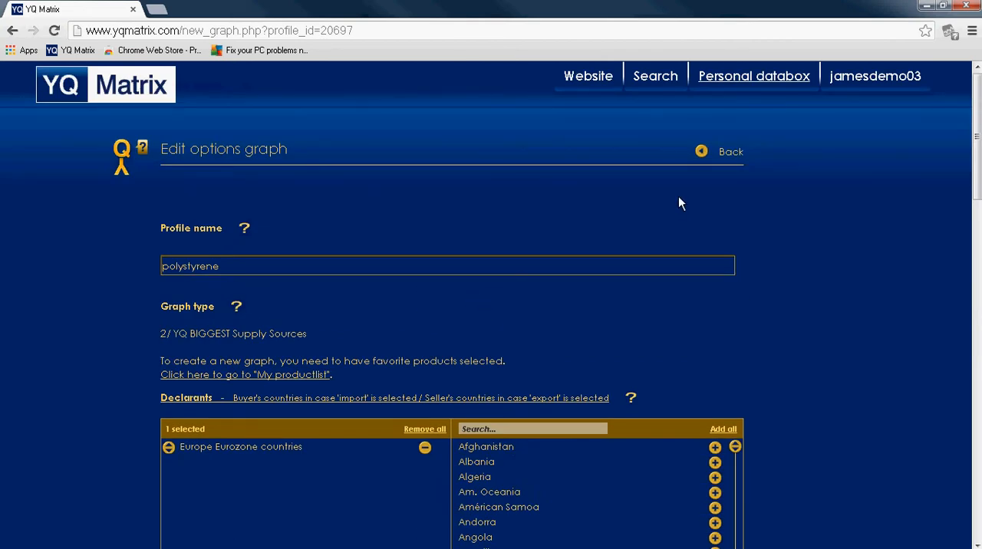
# Step: Open the personal product list and search for products matching "polypropylene"
pyautogui.click(748, 82)
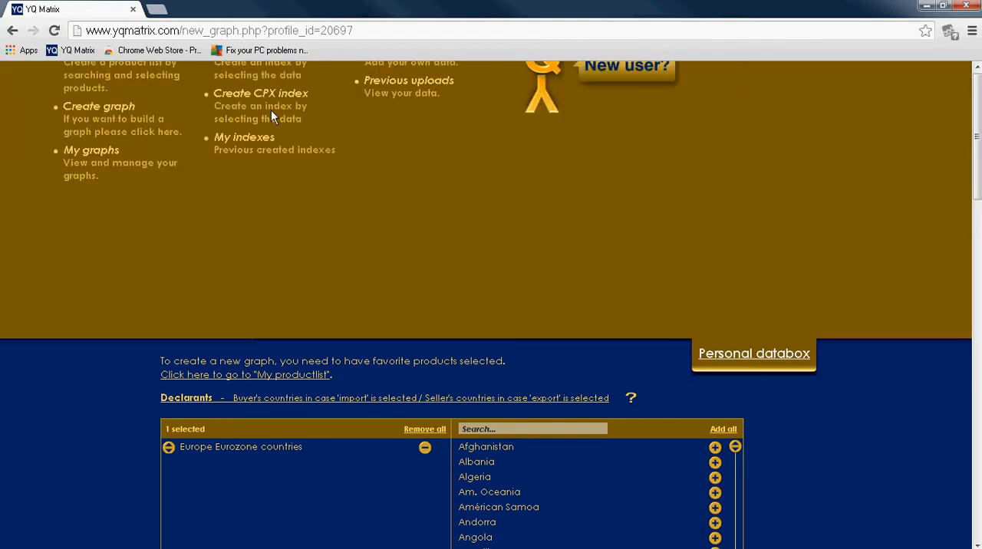
pyautogui.click(101, 156)
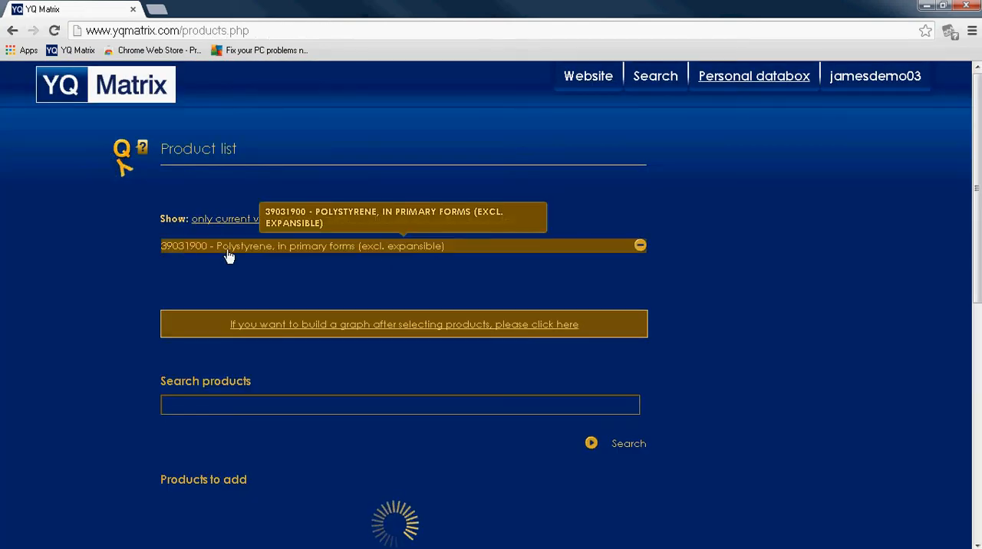
pyautogui.click(204, 404)
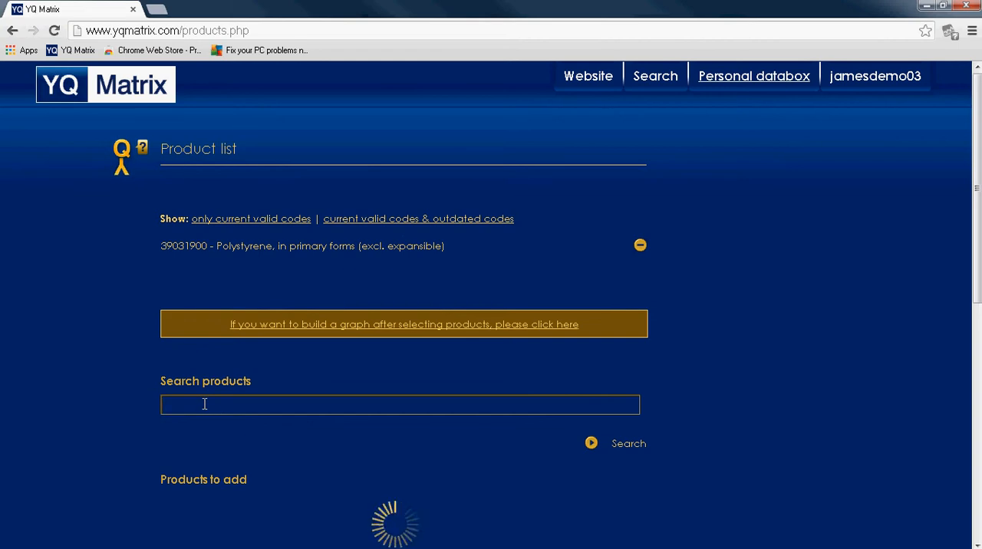
pyautogui.write('polypropylene')
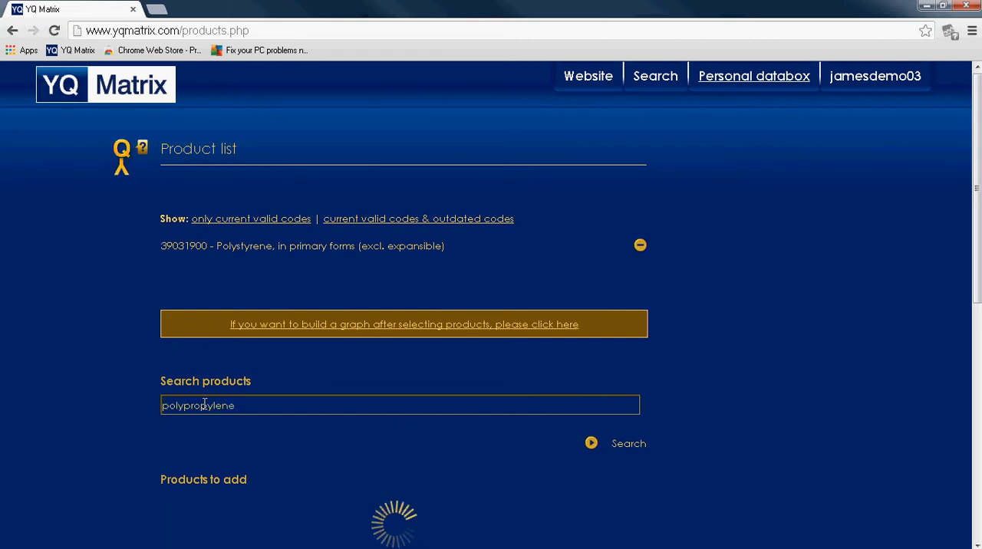
pyautogui.scroll(-2, 662, 346)
pyautogui.click(626, 307)
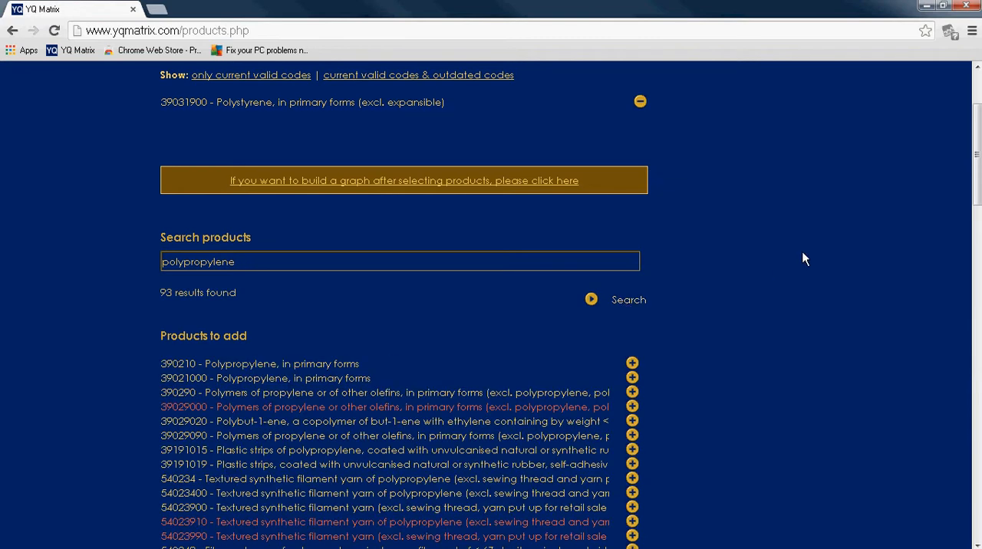
pyautogui.scroll(-3, 804, 259)
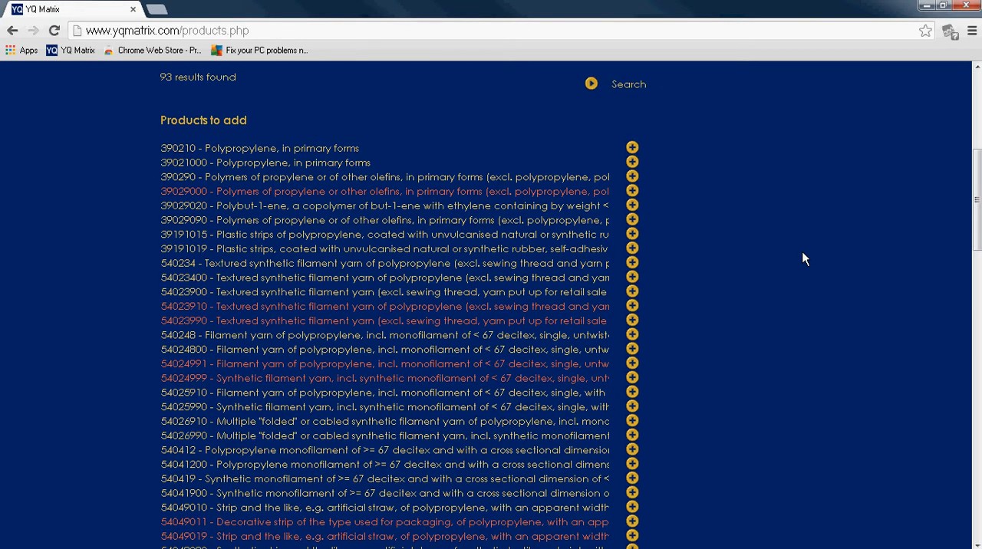
# Step: Add product 39021000 - Polypropylene, in primary forms to the product list and start building a new graph from it
pyautogui.moveTo(254, 192)
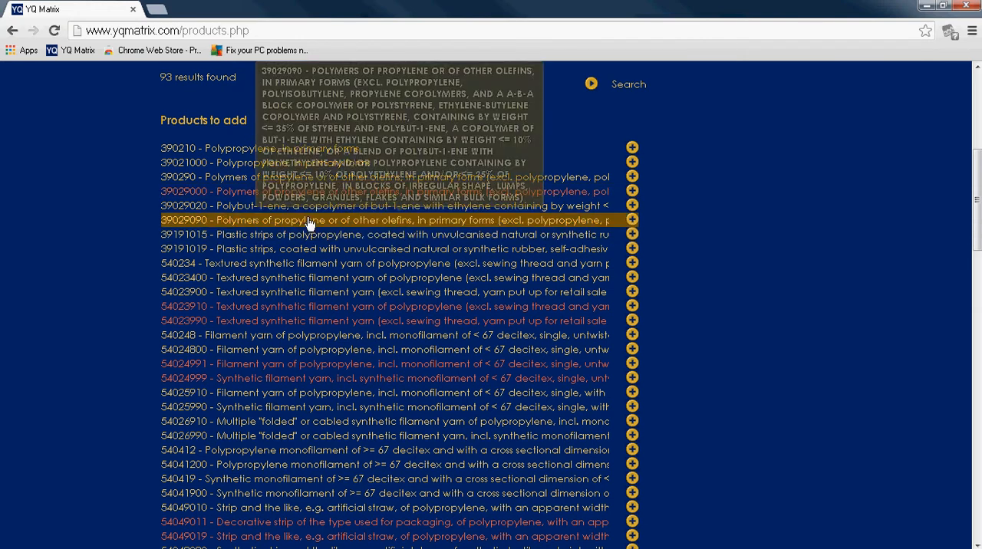
pyautogui.click(632, 163)
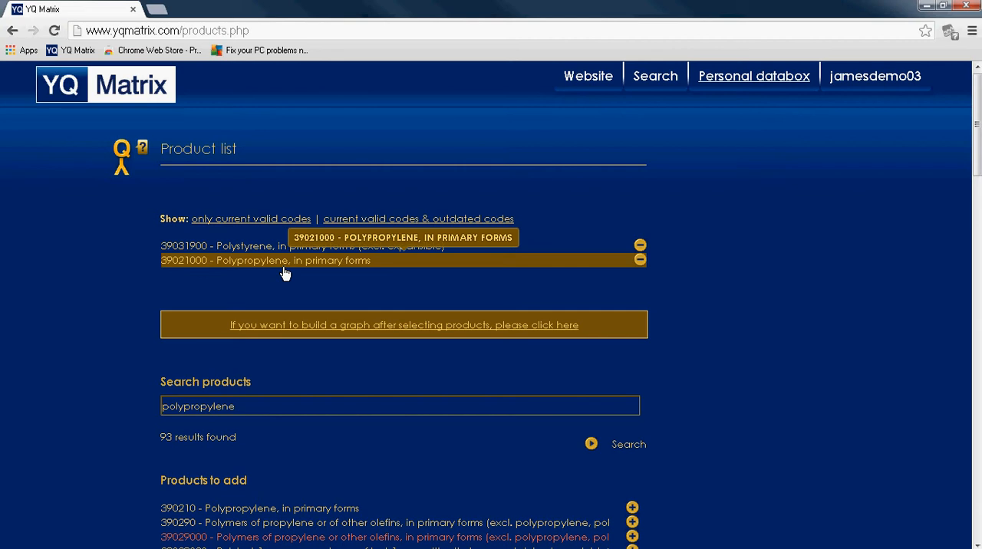
pyautogui.click(390, 333)
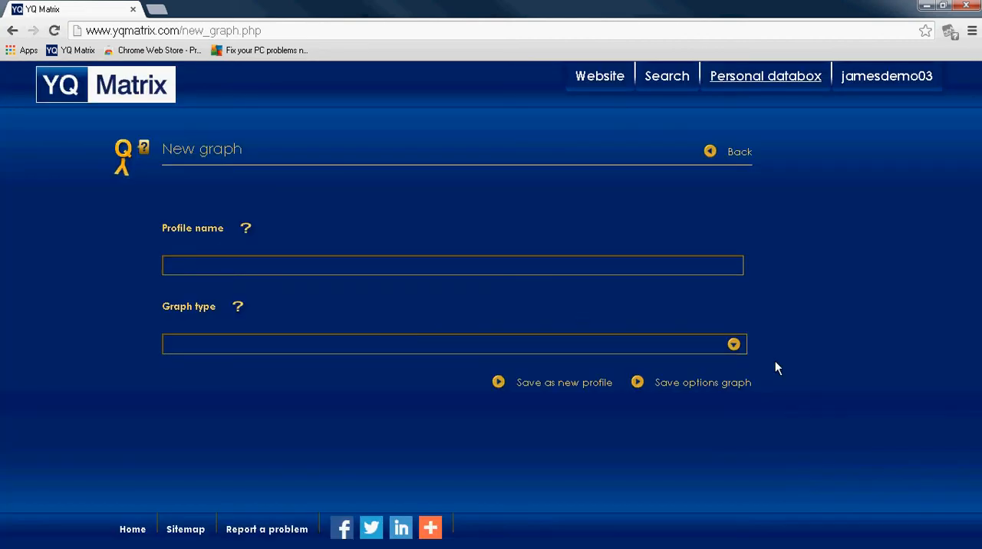
# Step: Set the new graph's type to 2/ YQ BIGGEST Supply Sources and name its profile "polyprolylene"
pyautogui.click(734, 346)
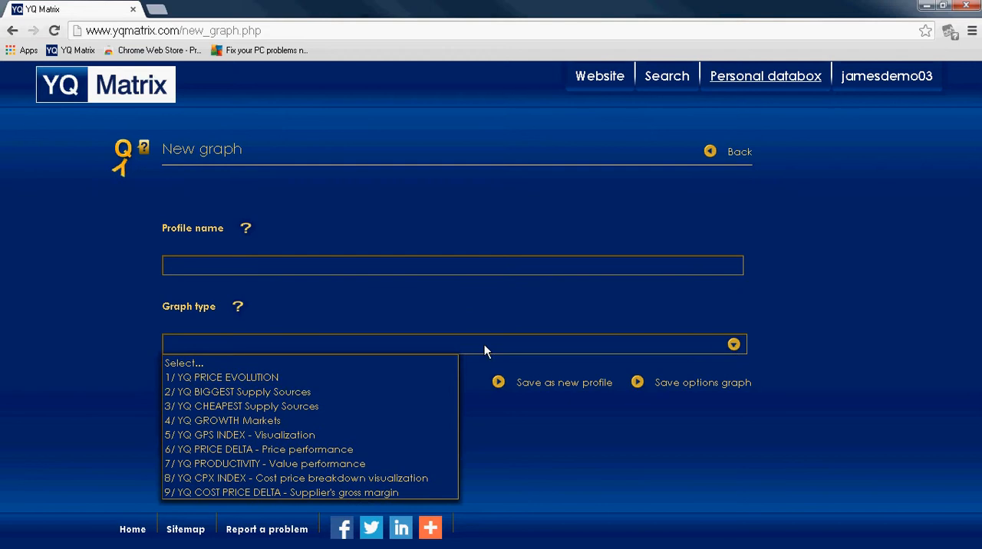
pyautogui.click(264, 391)
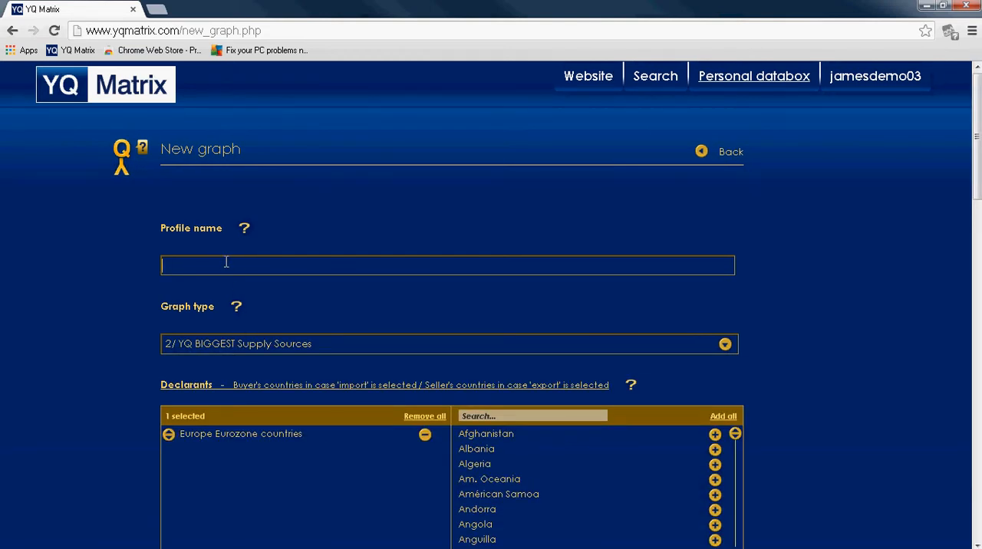
pyautogui.write('poyls')
pyautogui.press('BackSpace')
pyautogui.press('BackSpace')
pyautogui.press('BackSpace')
pyautogui.write('lyprolylene')
# Step: Replace polystyrene with 39021000 - Polypropylene, in primary forms as the graph's selected product
pyautogui.scroll(-2, 556, 274)
pyautogui.scroll(-4, 556, 275)
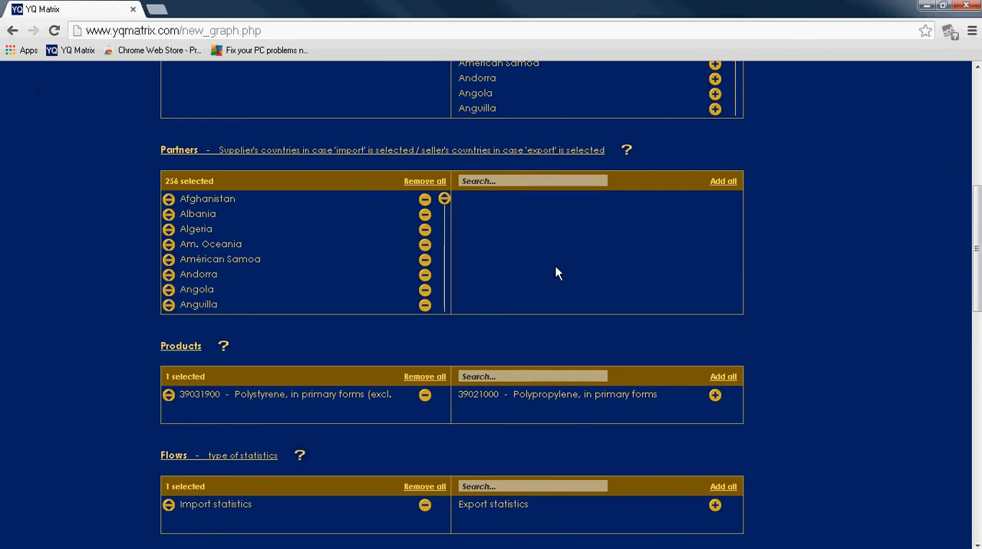
pyautogui.click(424, 395)
pyautogui.click(714, 395)
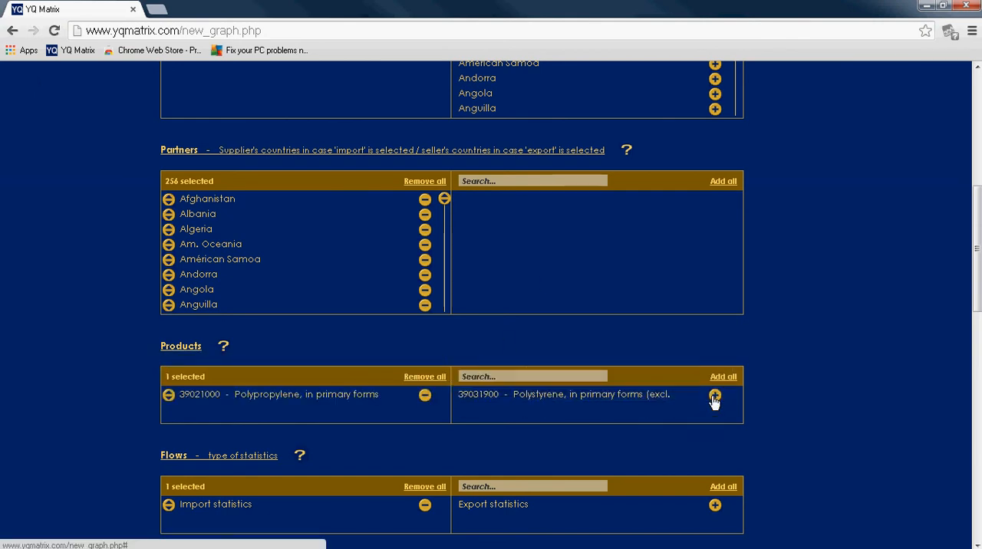
# Step: Save the polypropylene graph's options, accepting the period of more than two years
pyautogui.scroll(-15, 786, 355)
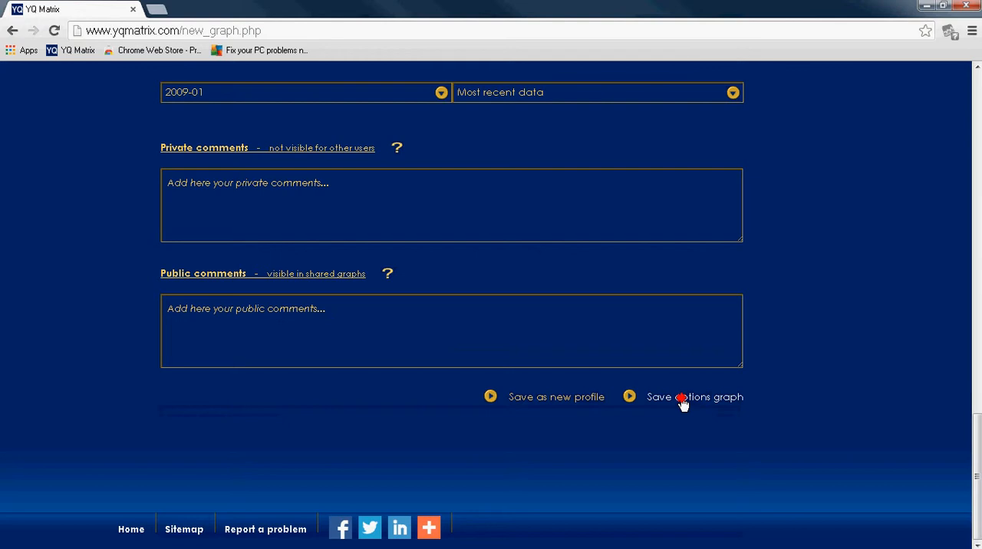
pyautogui.scroll(20, 681, 429)
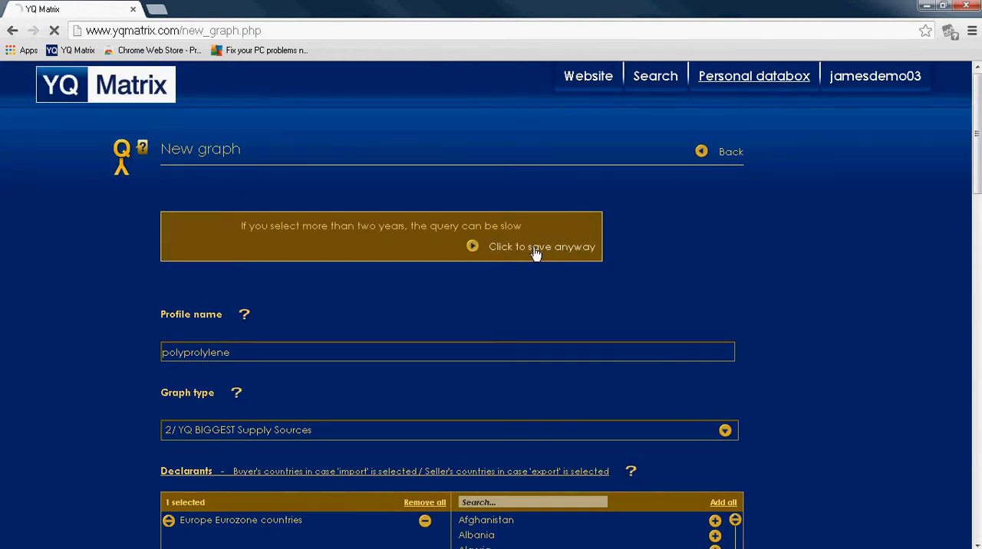
pyautogui.click(537, 254)
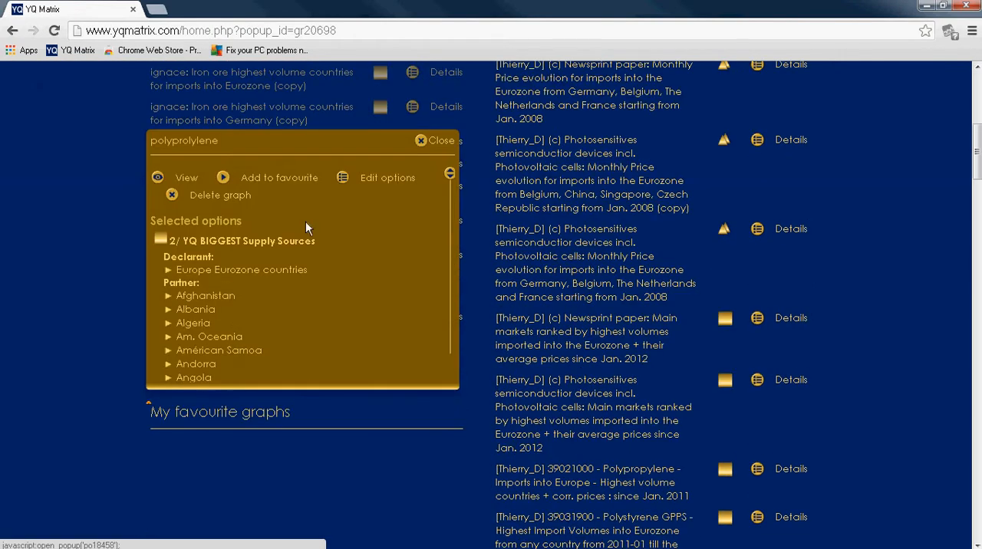
# Step: View the saved polypropylene graph and examine the supply countries' quantities and average prices
pyautogui.click(181, 182)
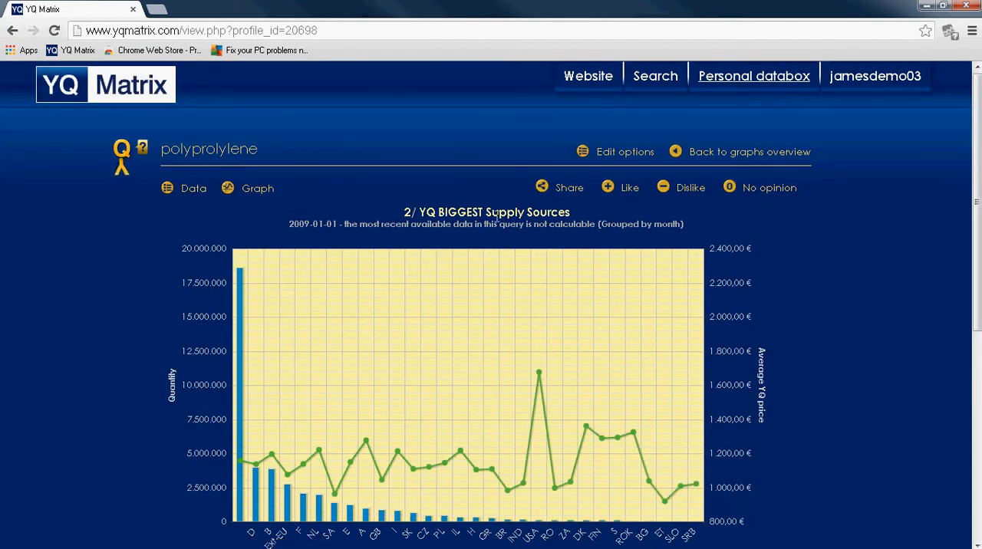
pyautogui.scroll(-1, 476, 301)
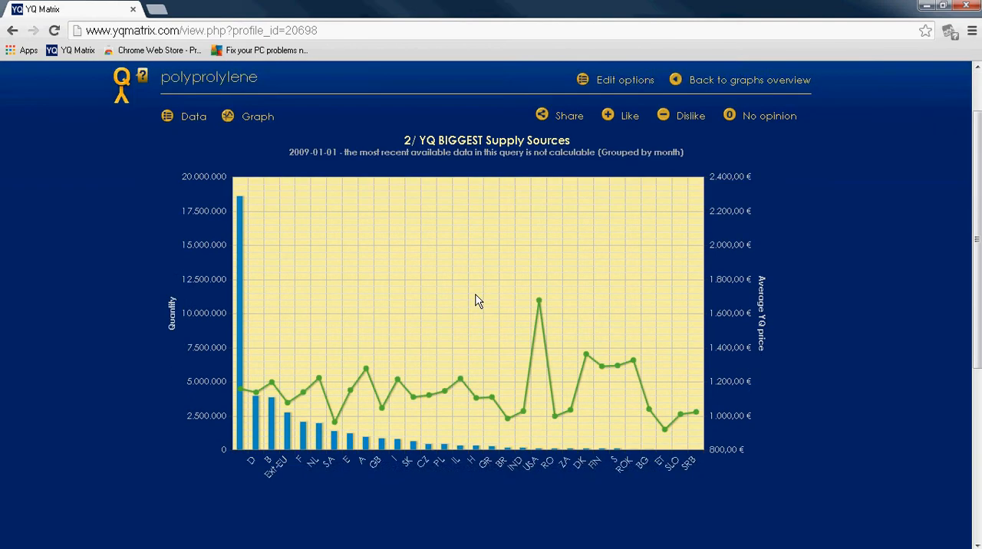
pyautogui.scroll(-2, 477, 301)
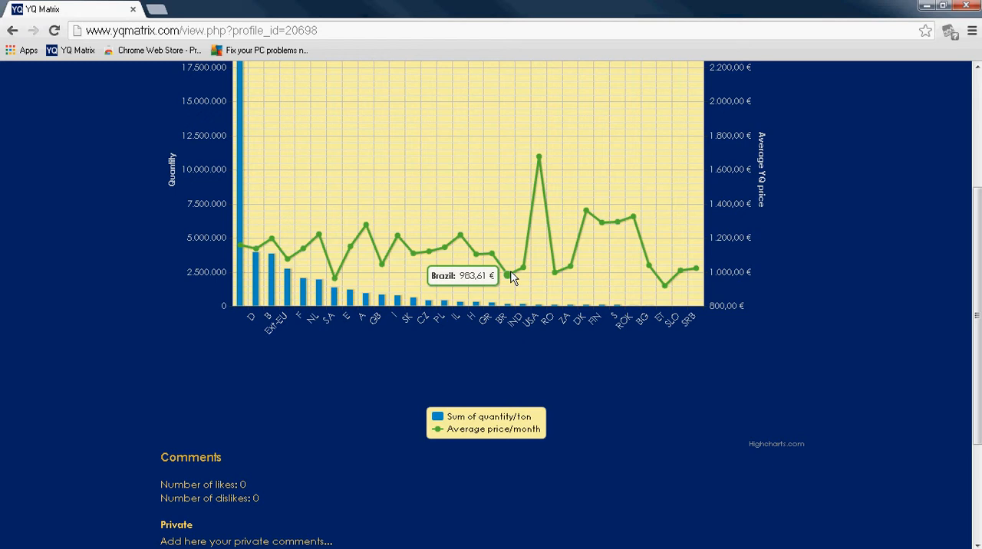
# Step: Review the polypropylene graph's figures per supply country as a data table
pyautogui.scroll(3, 512, 278)
pyautogui.click(191, 188)
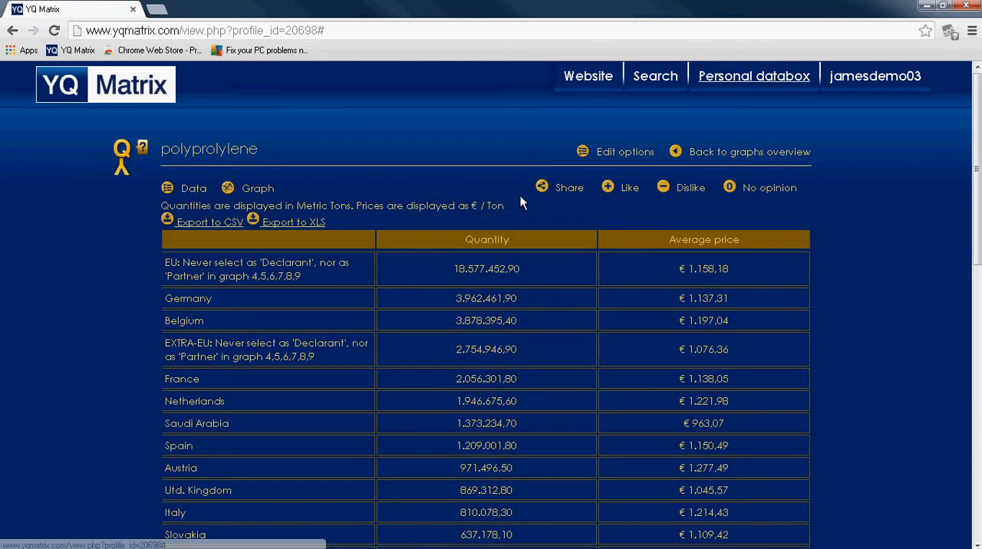
pyautogui.scroll(-2, 520, 202)
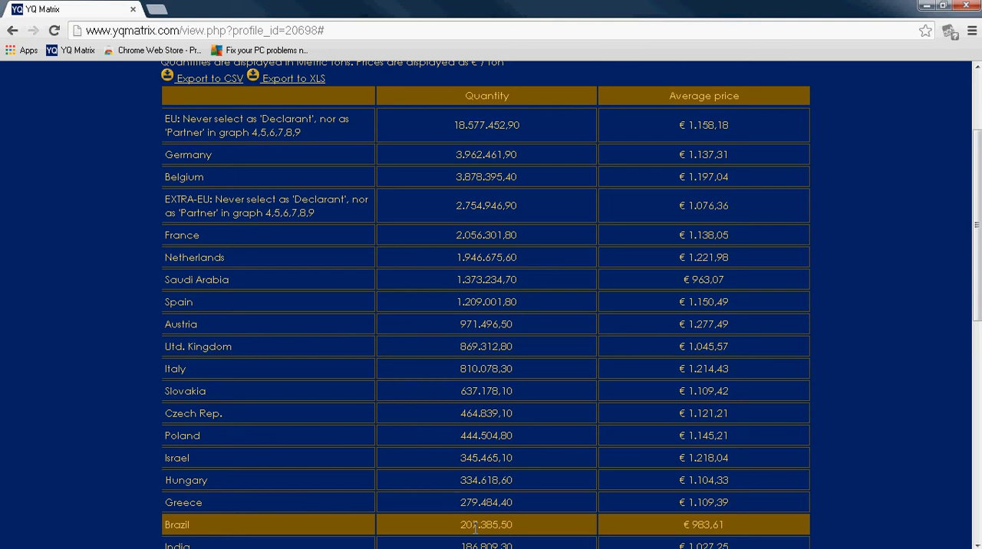
pyautogui.scroll(2, 476, 527)
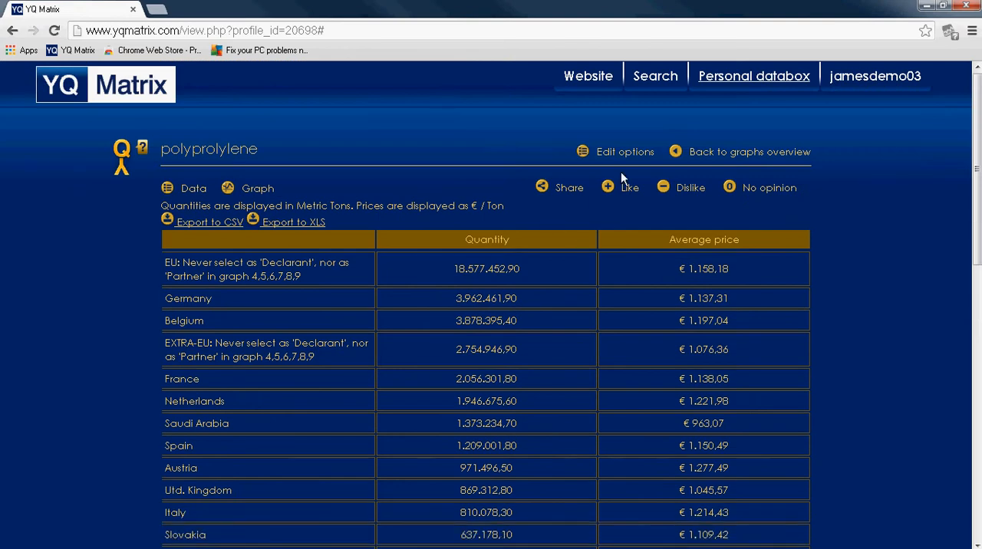
# Step: Edit the polypropylene graph's options, replacing the declarant Europe Eurozone countries with Belgium
pyautogui.click(622, 152)
pyautogui.click(471, 150)
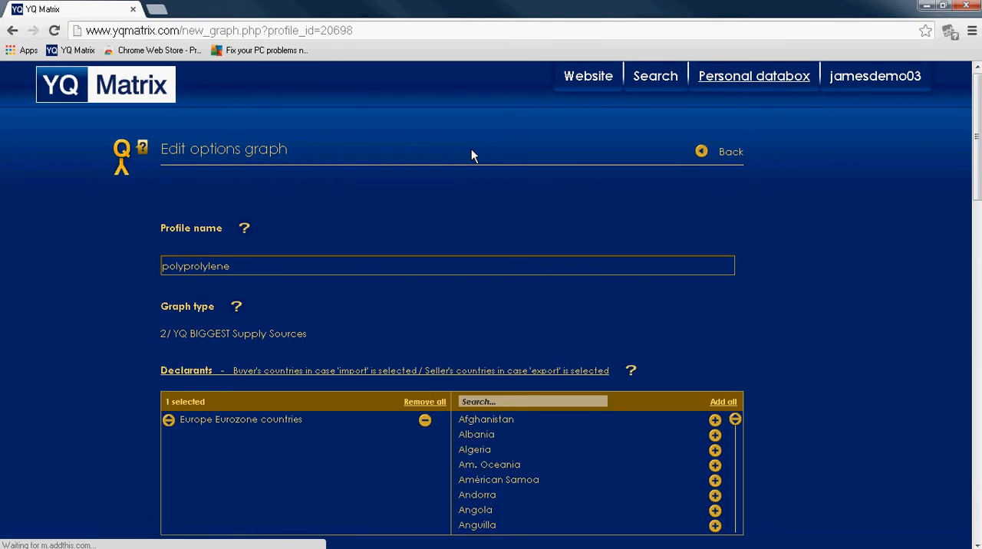
pyautogui.click(425, 420)
pyautogui.click(489, 399)
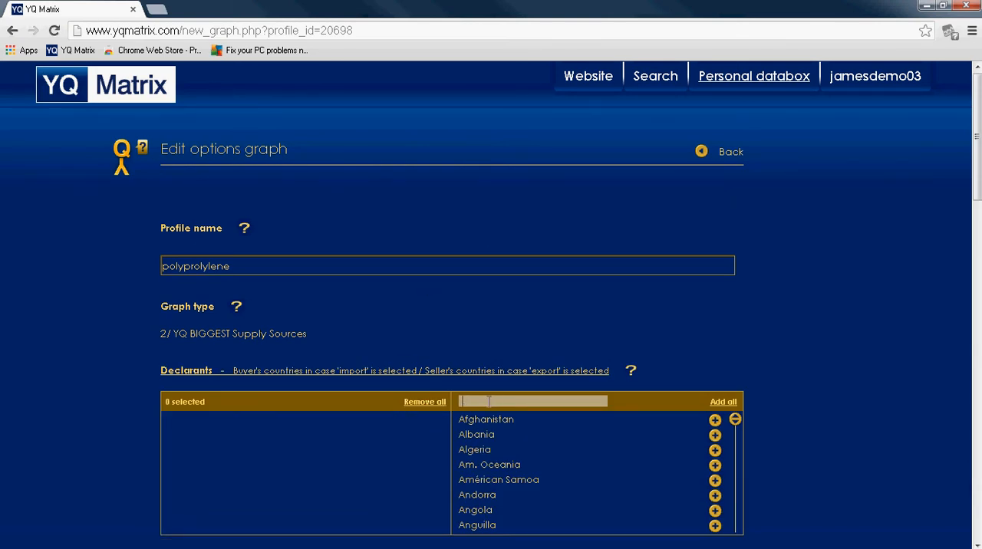
pyautogui.write('belgium')
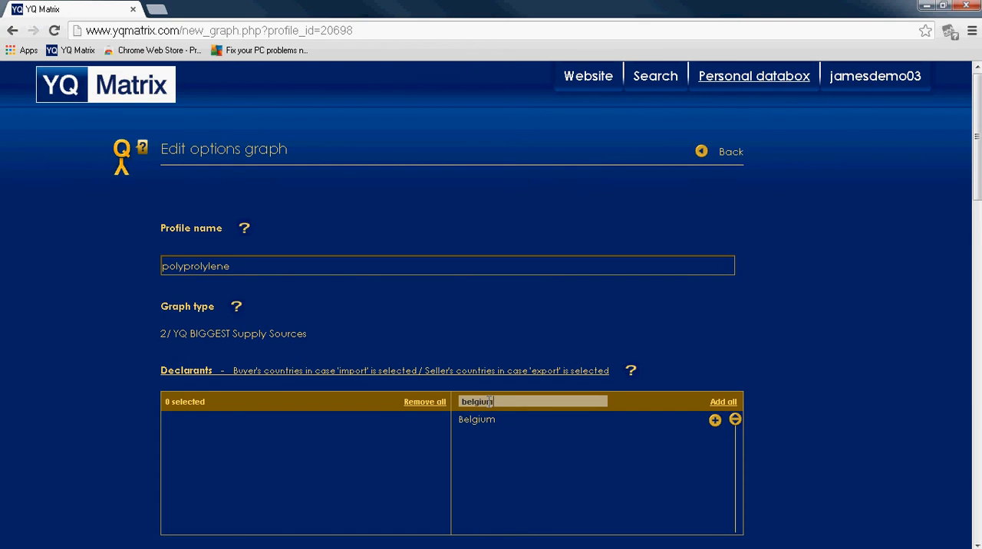
pyautogui.click(714, 420)
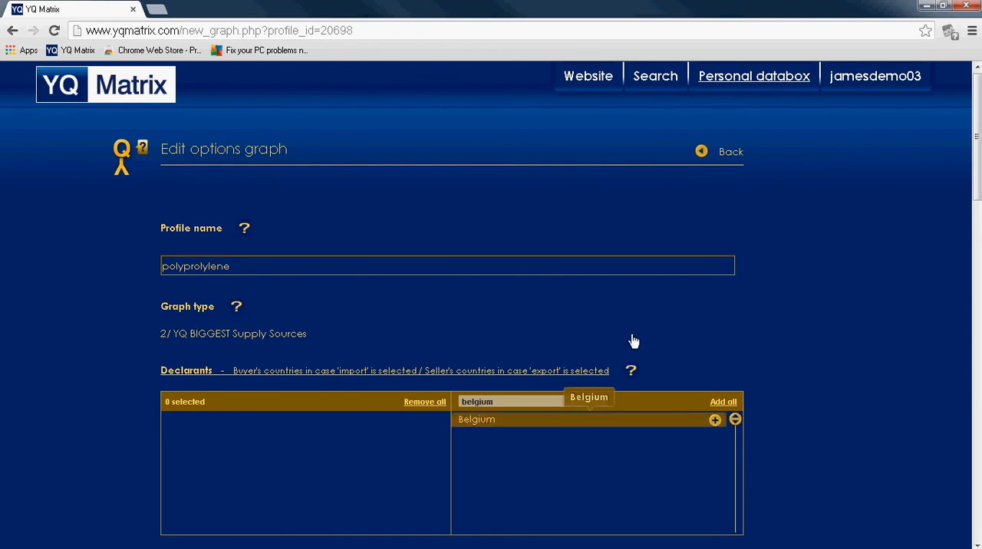
# Step: Submit the edited graph options for saving as a new profile
pyautogui.scroll(-3, 665, 218)
pyautogui.scroll(-3, 665, 215)
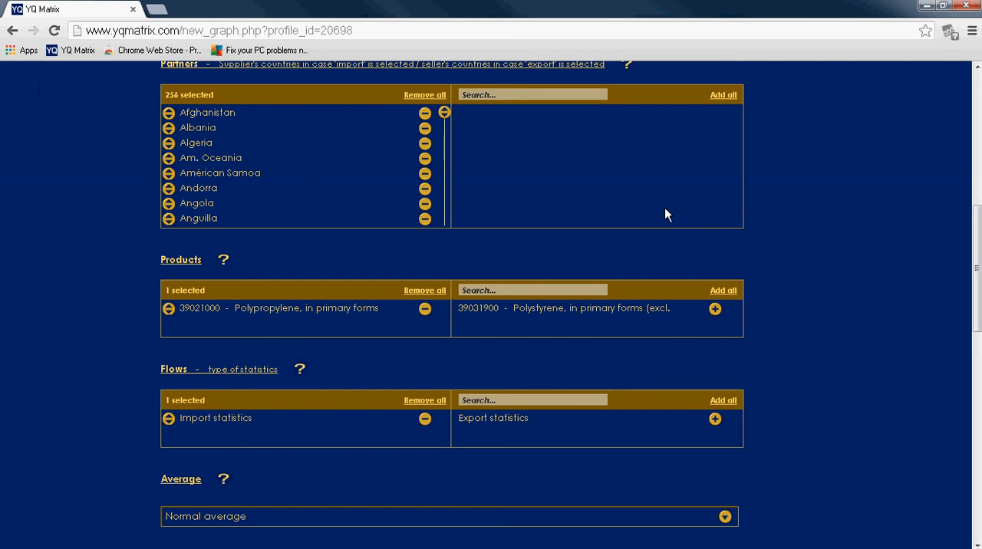
pyautogui.scroll(-10, 664, 207)
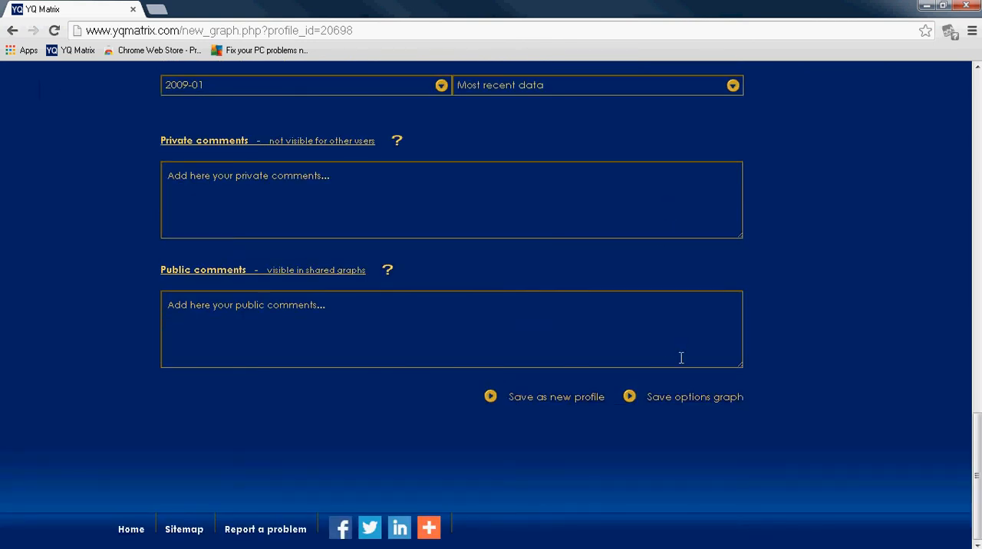
pyautogui.click(572, 397)
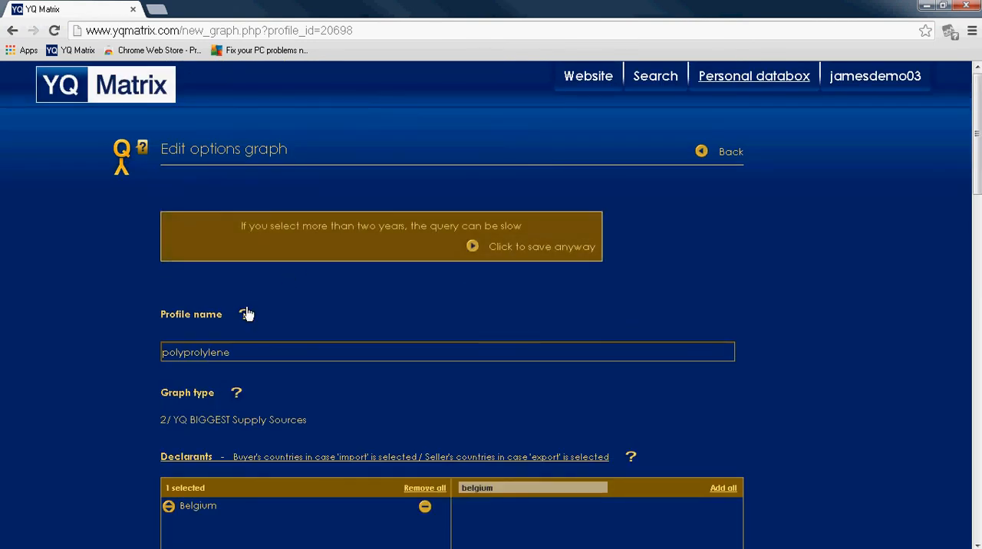
# Step: Extend the profile name to "polyprolylene imports into Belgium" and save it despite the period of more than two years
pyautogui.click(251, 354)
pyautogui.write('imports into Belgium')
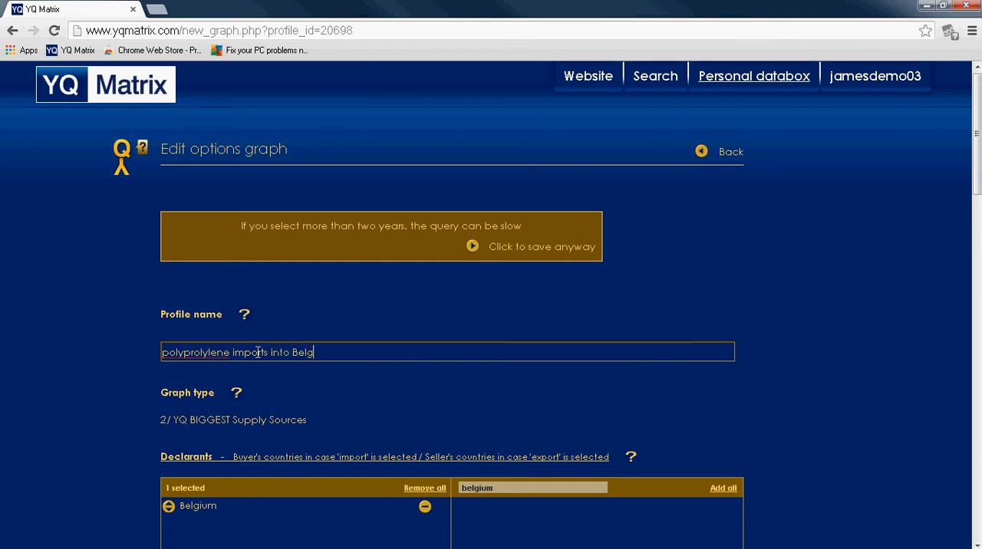
pyautogui.scroll(-5, 790, 318)
pyautogui.scroll(5, 767, 310)
pyautogui.click(511, 247)
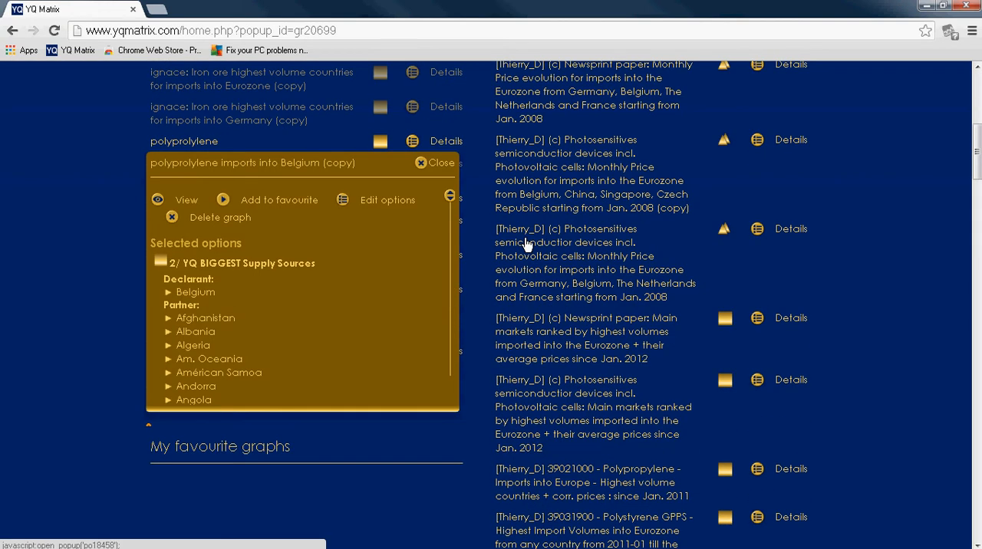
# Step: View the Belgian polypropylene imports graph and examine the average prices of Saudi Arabia and Germany
pyautogui.click(186, 201)
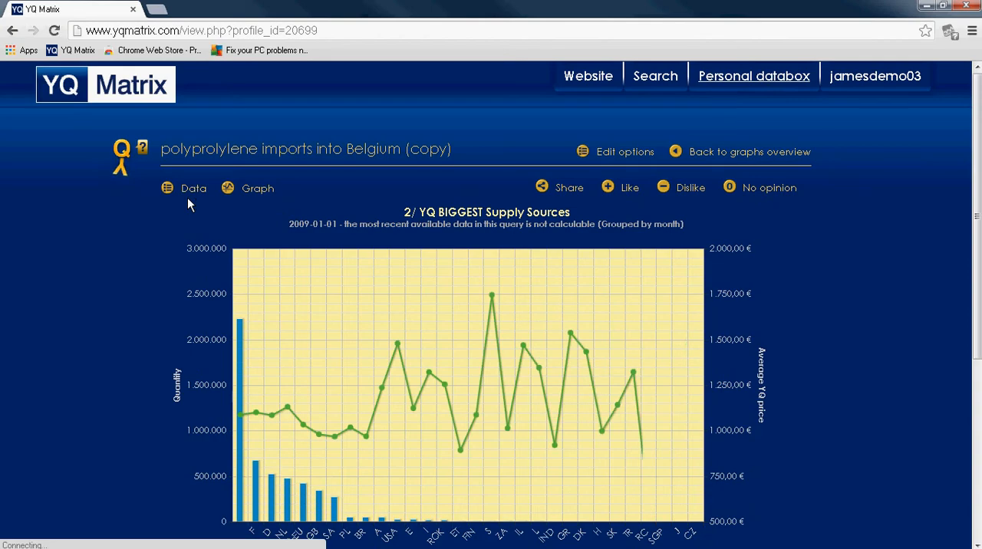
pyautogui.moveTo(365, 443)
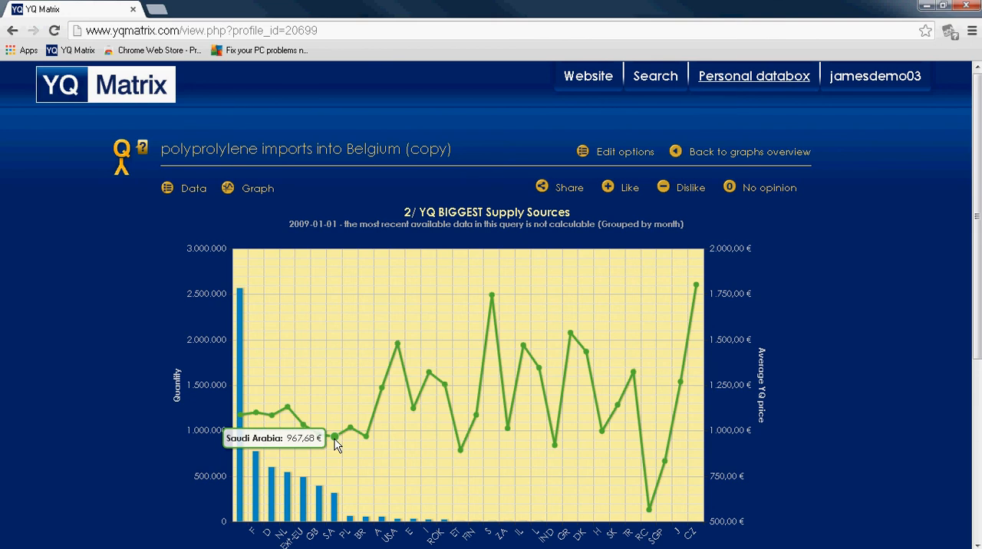
pyautogui.moveTo(277, 428)
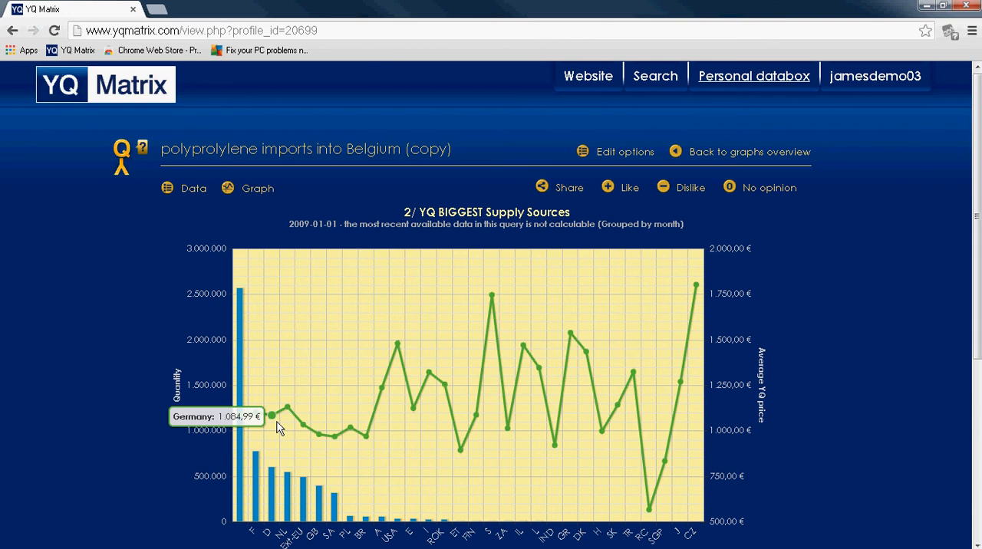